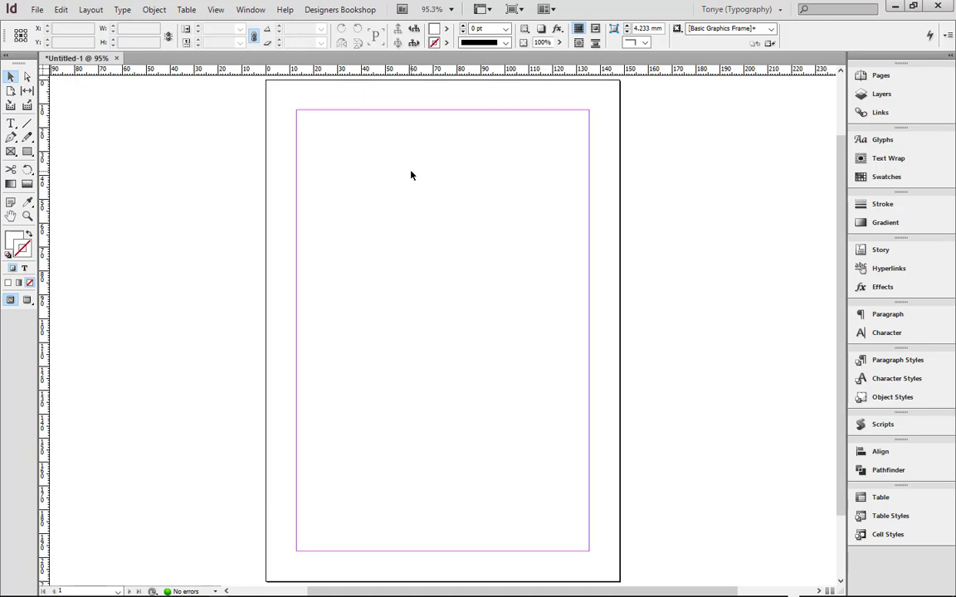
Draw a rectangular frame about 62 by 43 mm, centre it horizontally in the page's upper part and check its fill swatch
left_click(28, 153)
mouse_move(344, 165)
left_mouse_down()
mouse_move(433, 220)
mouse_move(467, 262)
mouse_move(492, 268)
left_mouse_up()
key("v")
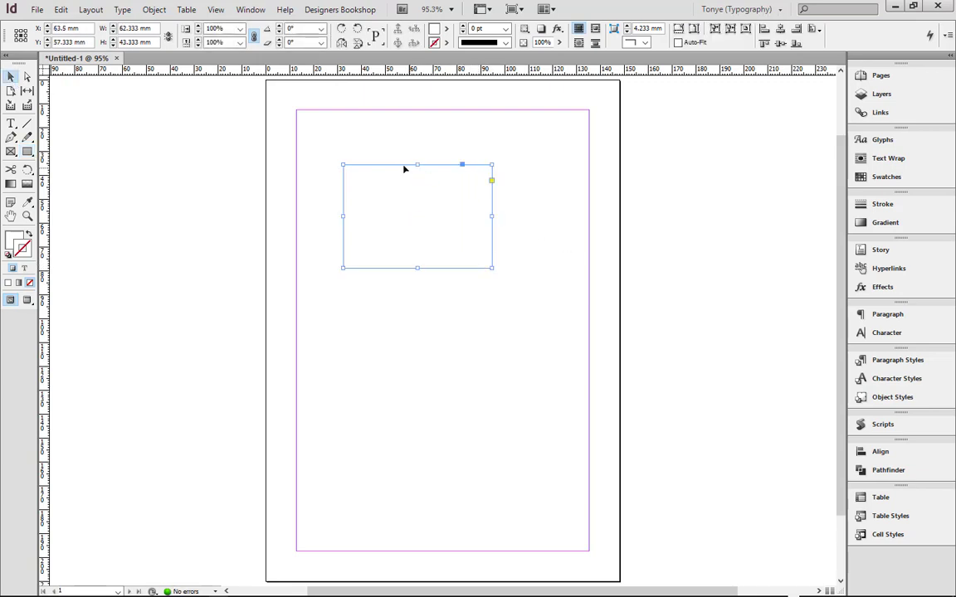
left_click_drag(404, 168, 441, 166)
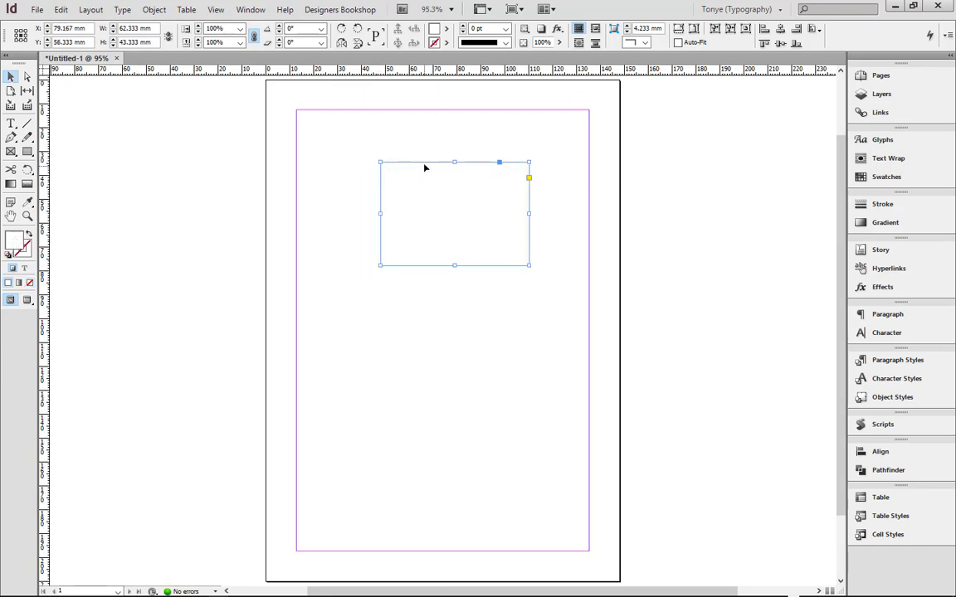
left_click_drag(424, 164, 411, 166)
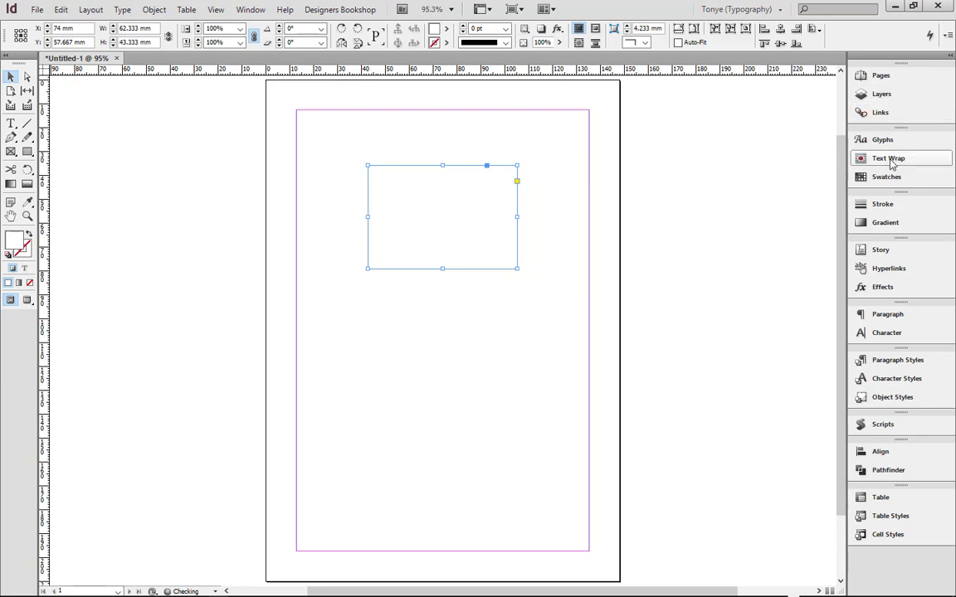
left_click(883, 176)
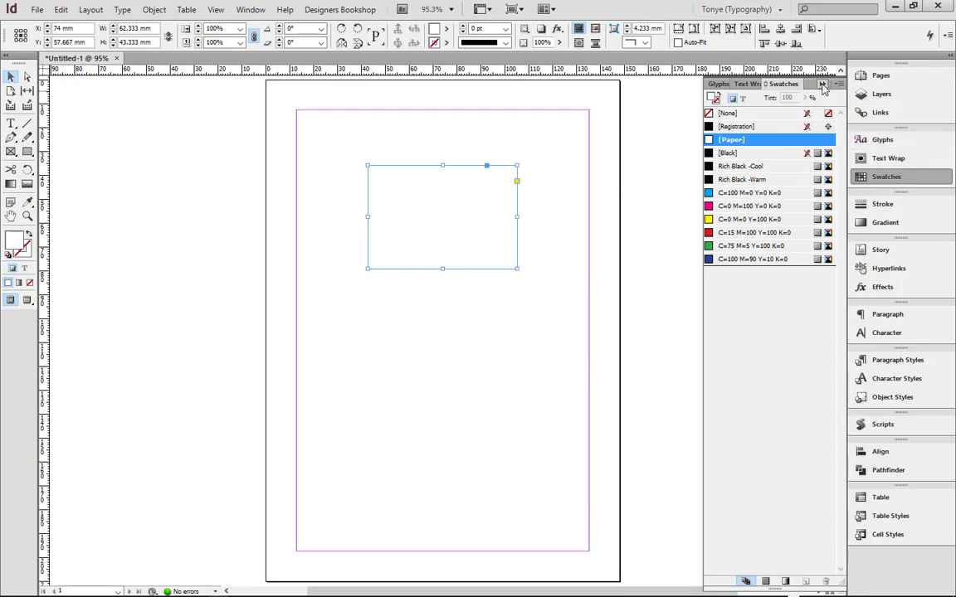
left_click(822, 86)
left_click_drag(467, 217, 466, 215)
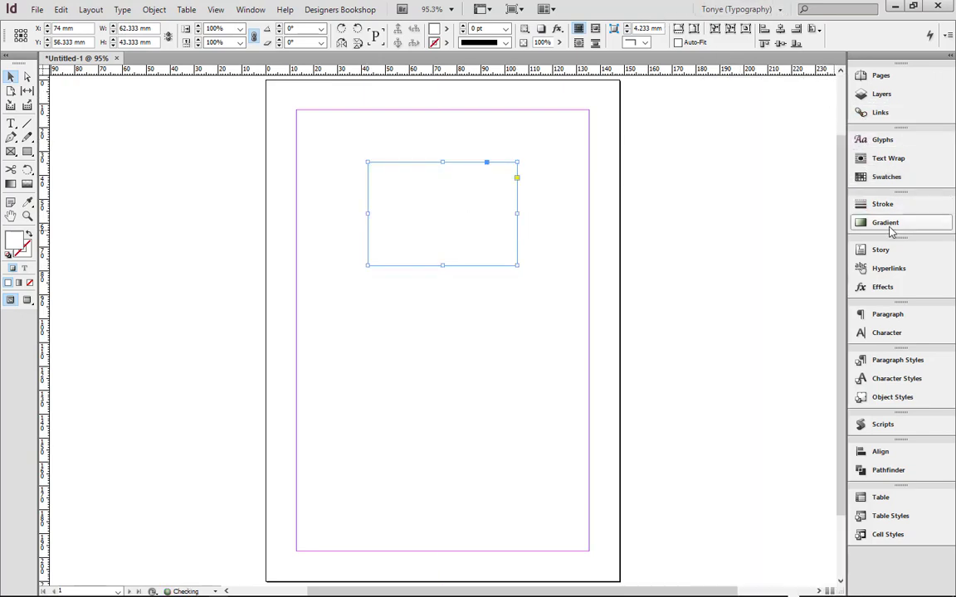
Add a drop shadow effect to the rectangle and lower the shadow's opacity to 54%
left_click(854, 287)
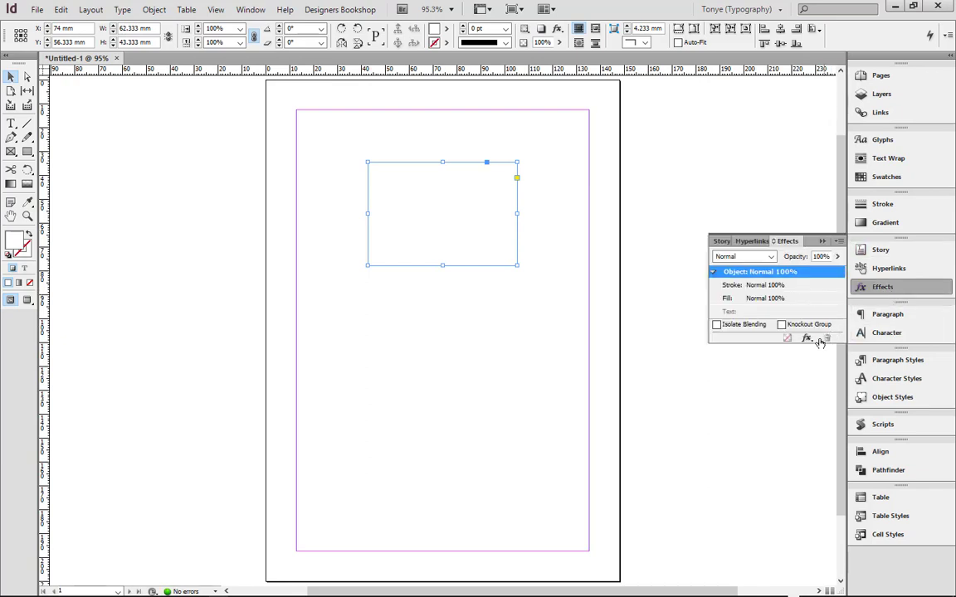
left_click(806, 338)
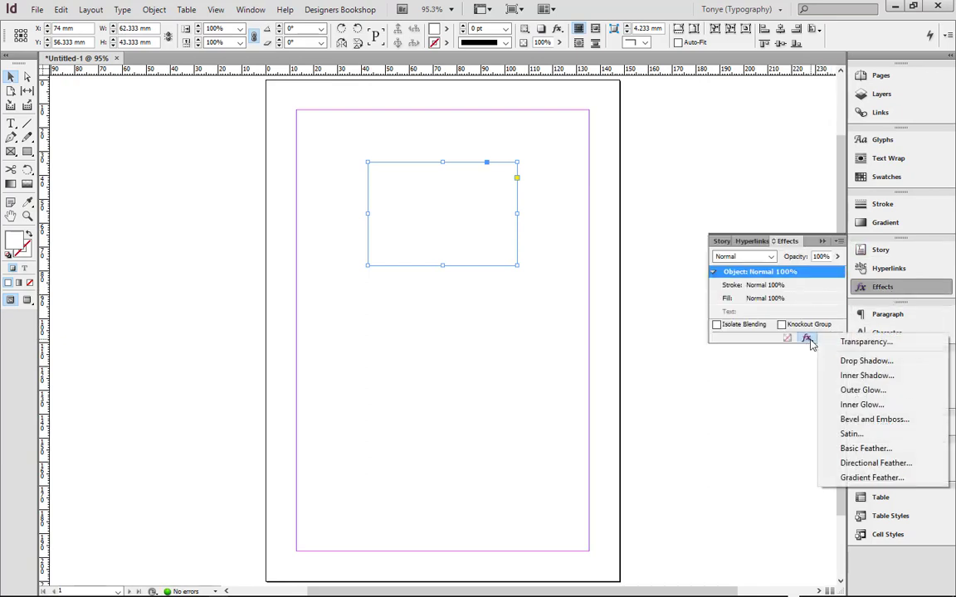
left_click(867, 362)
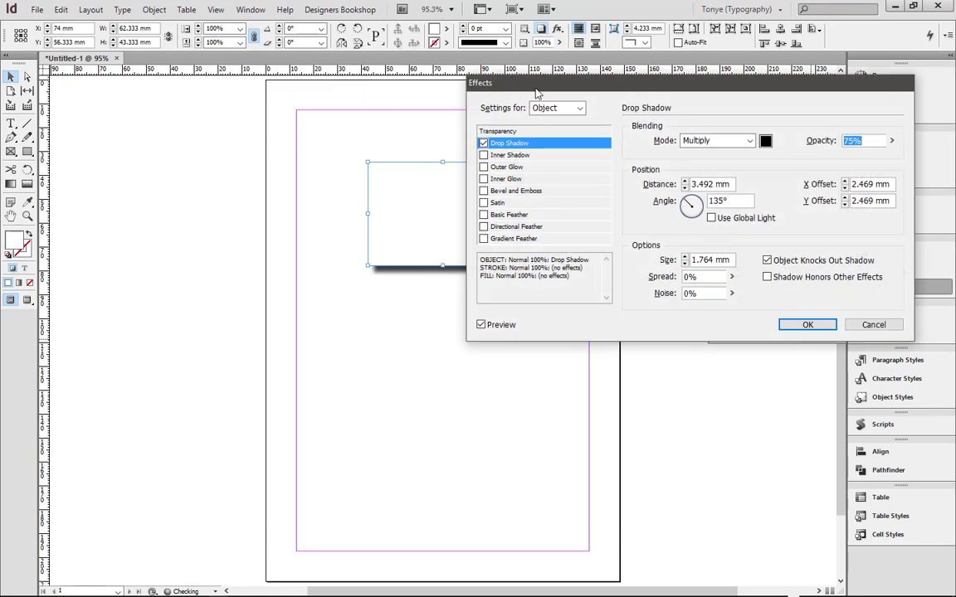
left_click_drag(538, 94, 572, 96)
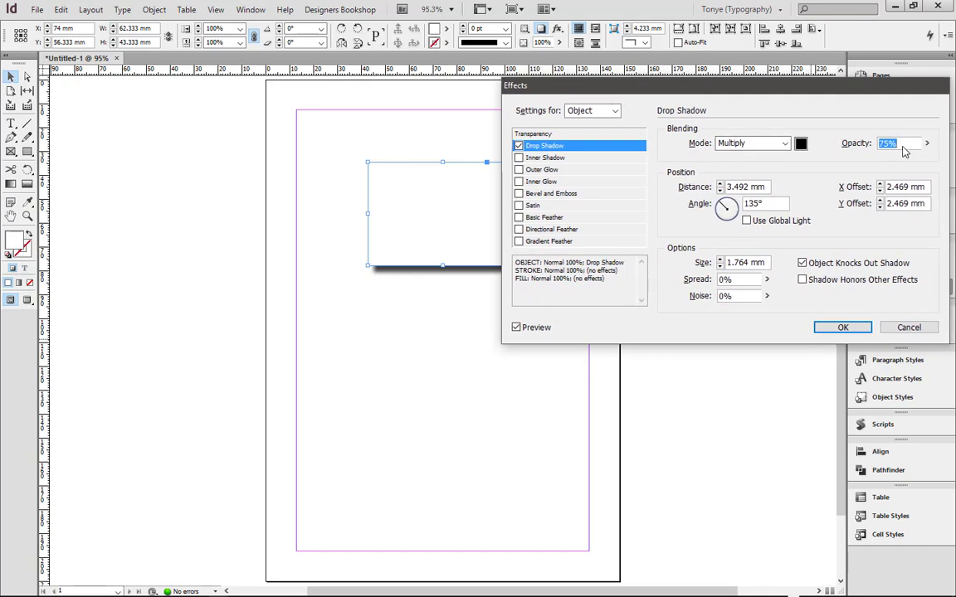
left_click(928, 146)
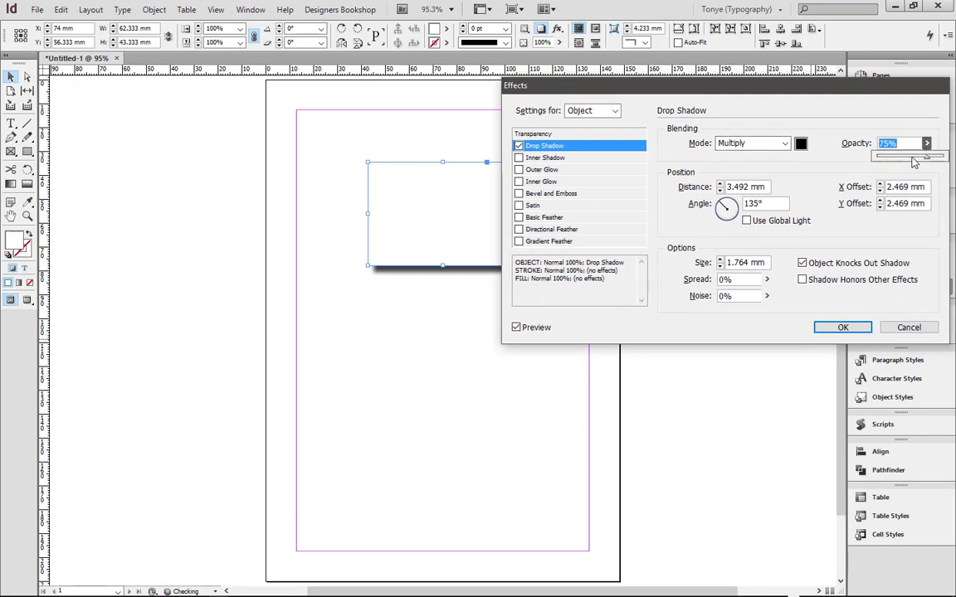
left_click_drag(927, 158, 914, 161)
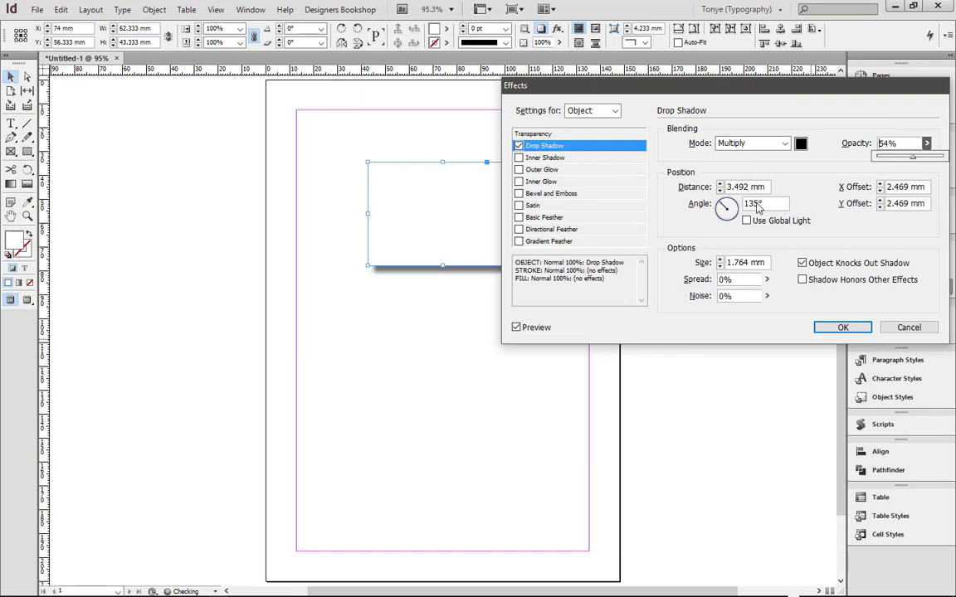
Set the shadow's distance to 0 mm and size to 2 mm, and turn off Object Knocks Out Shadow
left_click(751, 187)
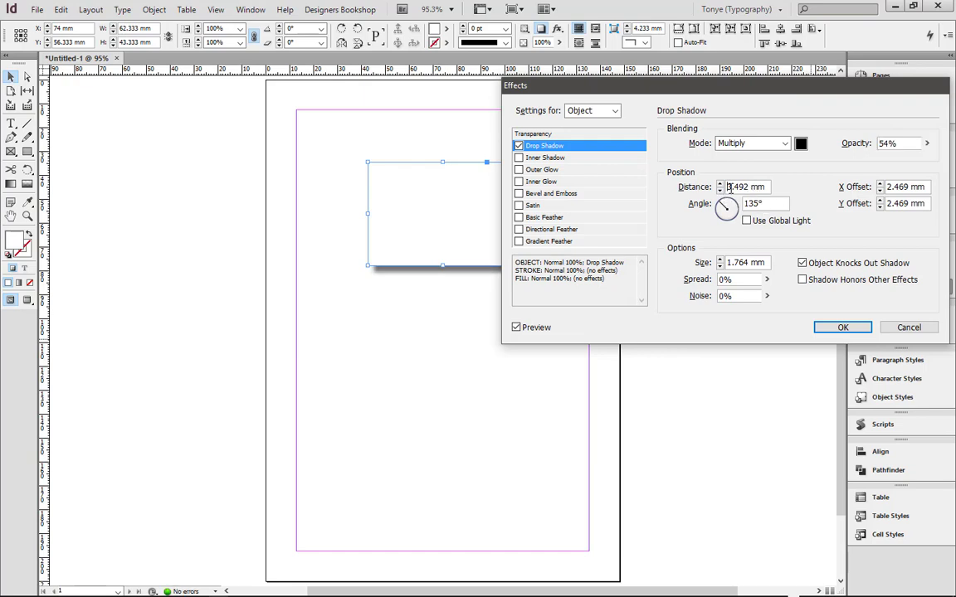
left_click_drag(749, 187, 718, 187)
type("0")
left_click(740, 262)
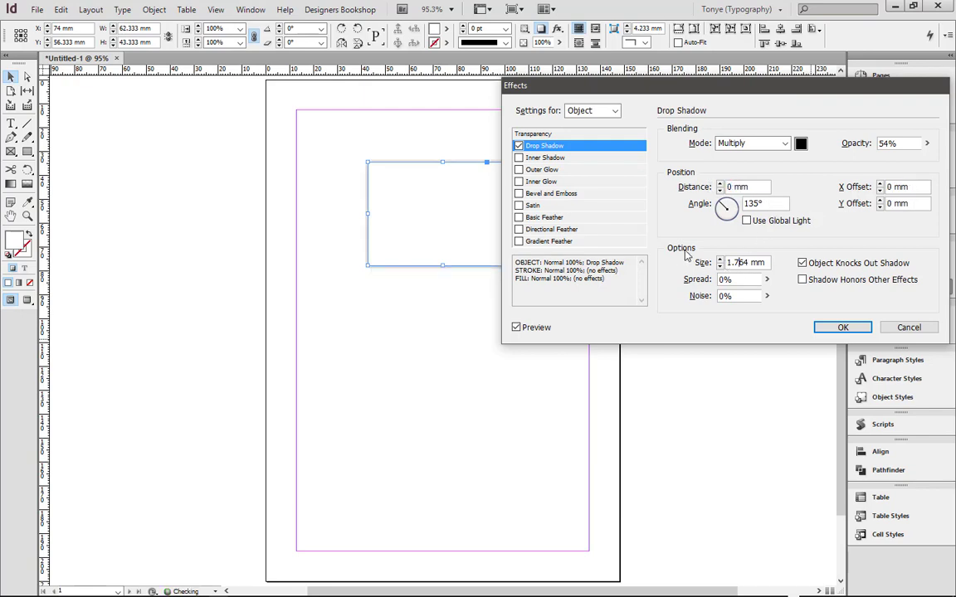
left_click_drag(749, 263, 728, 262)
type("2")
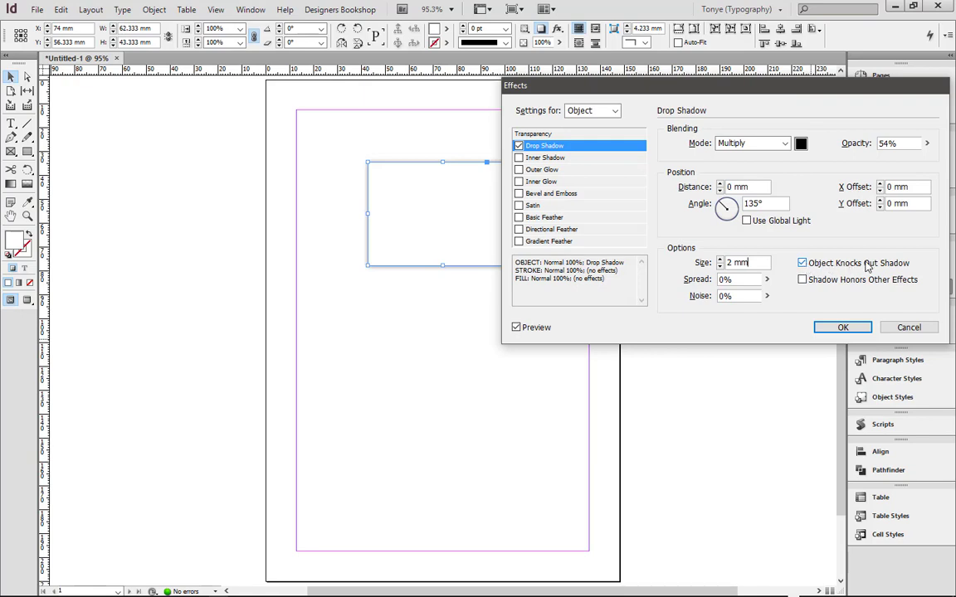
left_click(802, 264)
Set the rectangle's transparency blending mode to Multiply and apply the effects
left_click(548, 134)
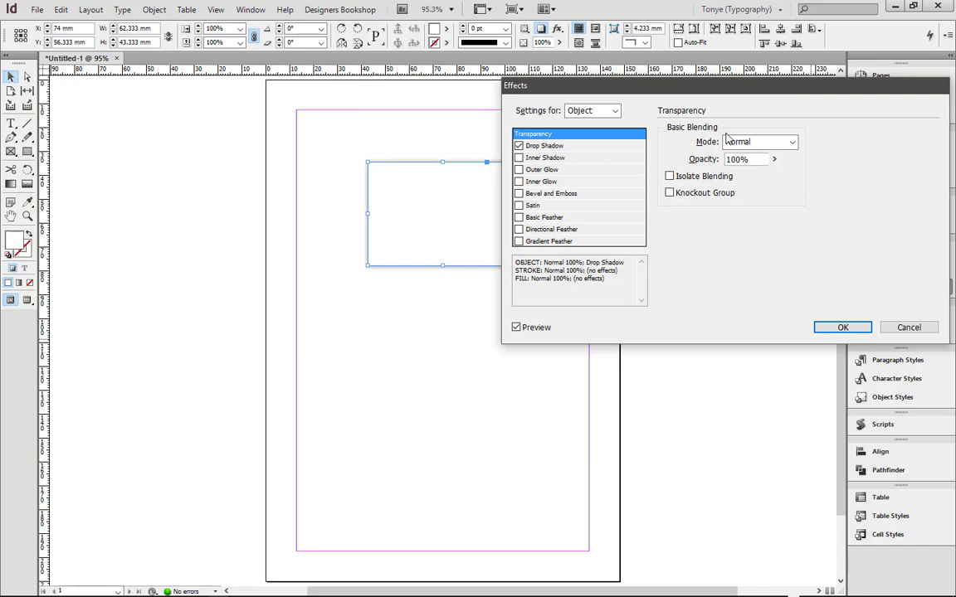
left_click(781, 143)
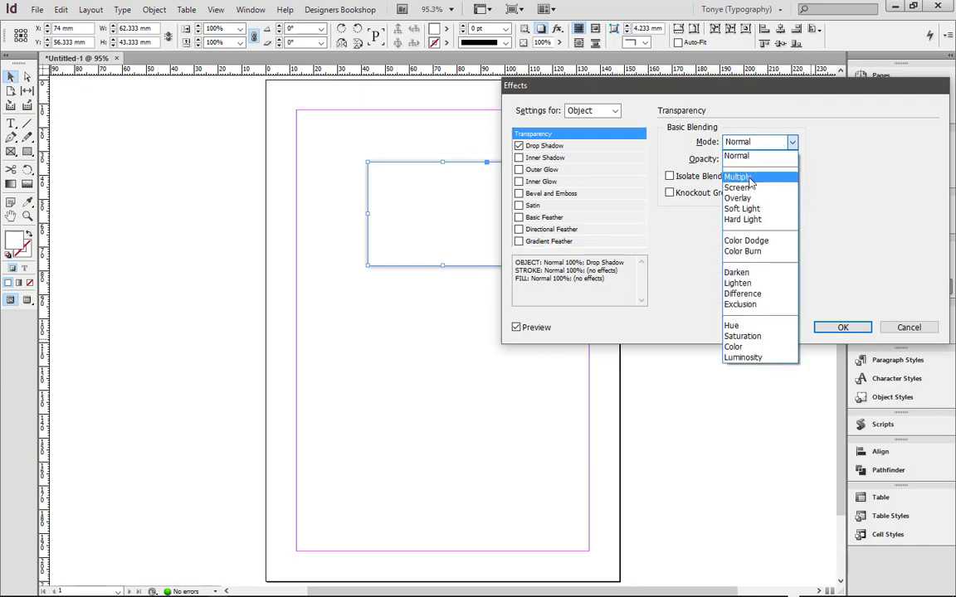
left_click(750, 177)
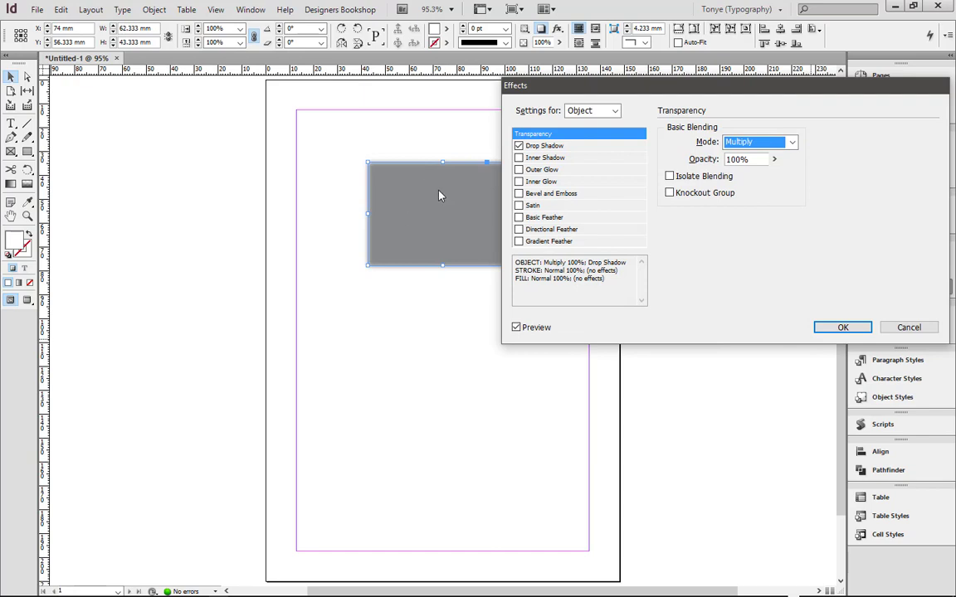
left_click(840, 328)
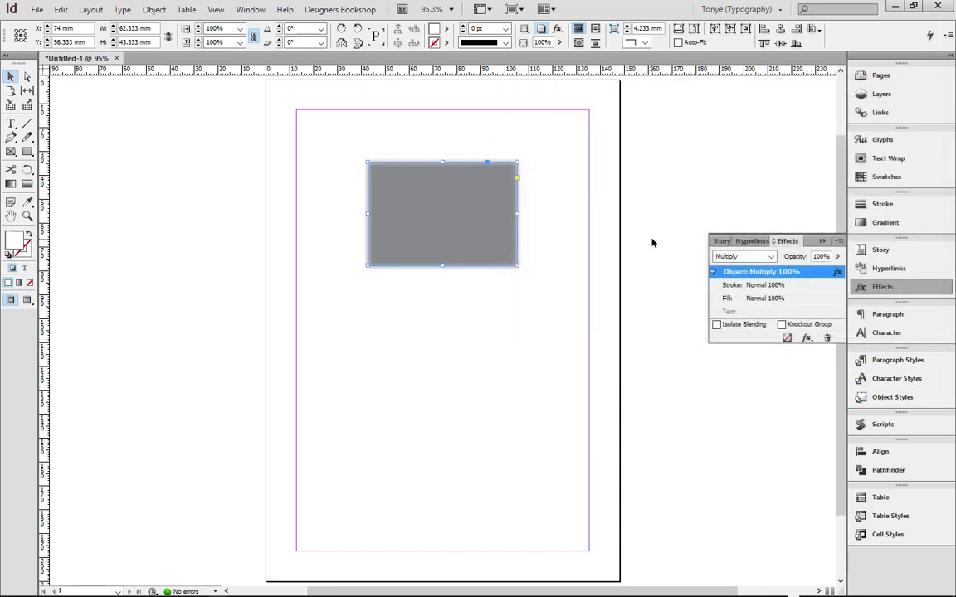
left_click(882, 425)
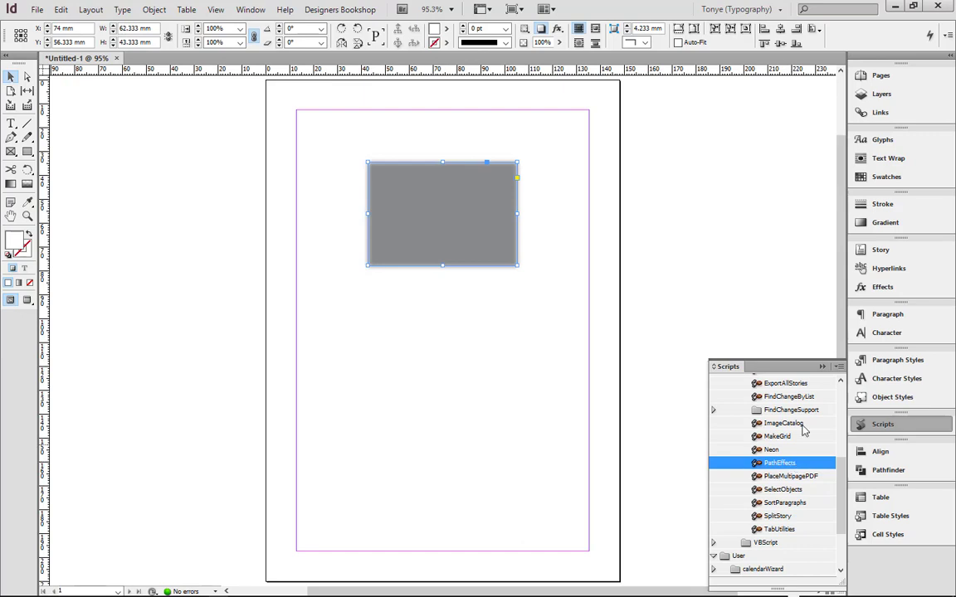
left_click(822, 367)
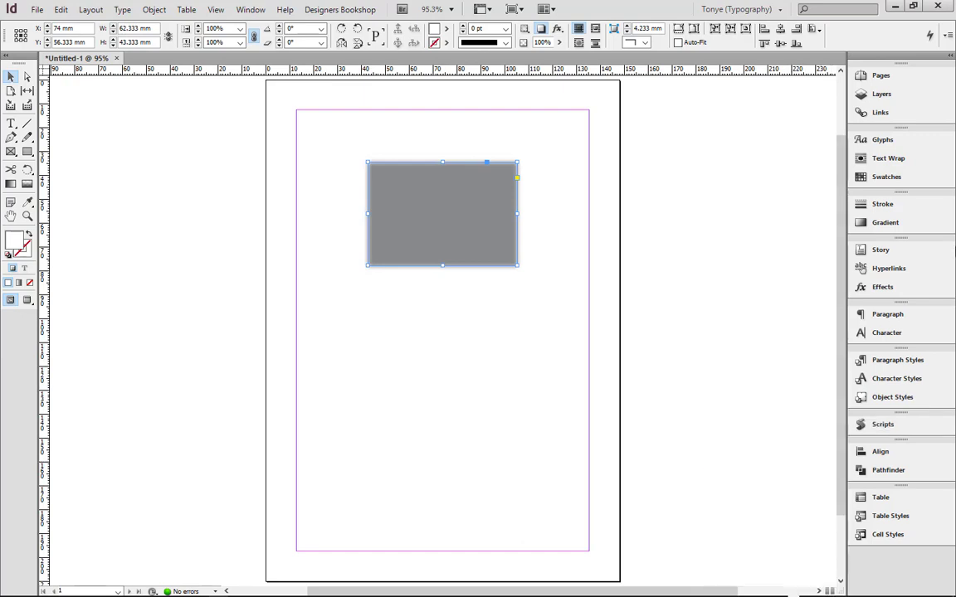
left_click(896, 430)
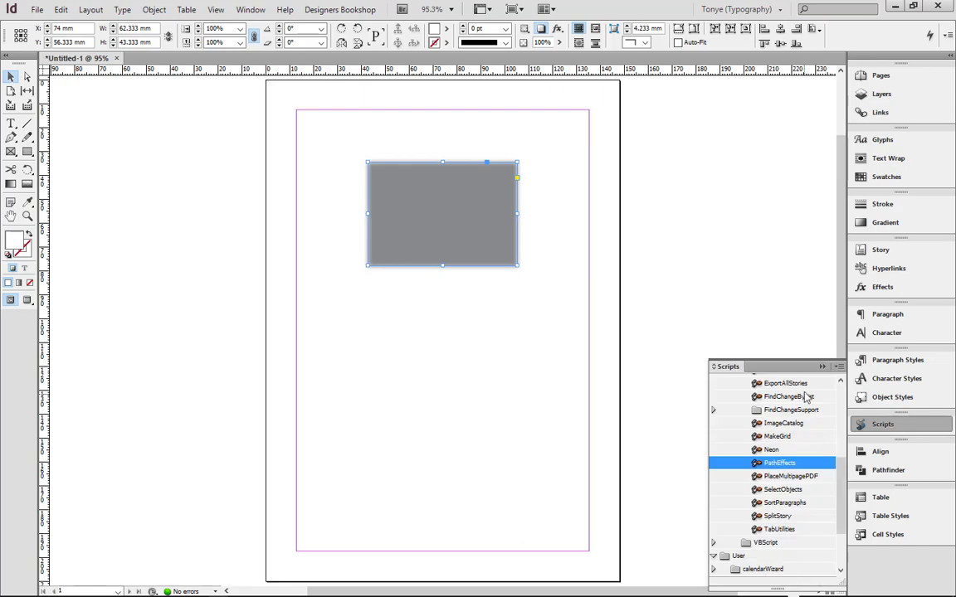
left_click(826, 373)
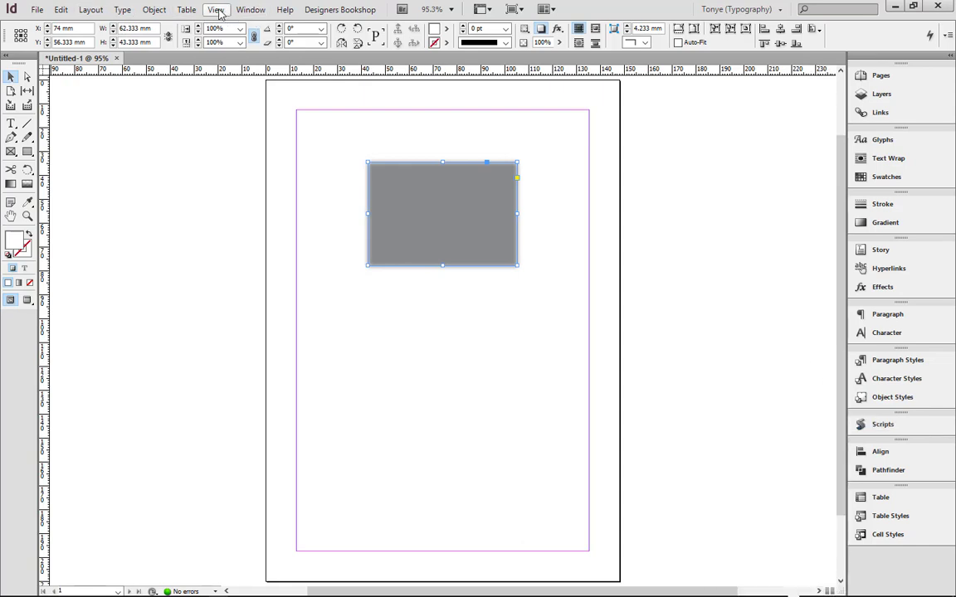
Show the available scripts and run the PathEffects script on the selected rectangle
left_click(250, 9)
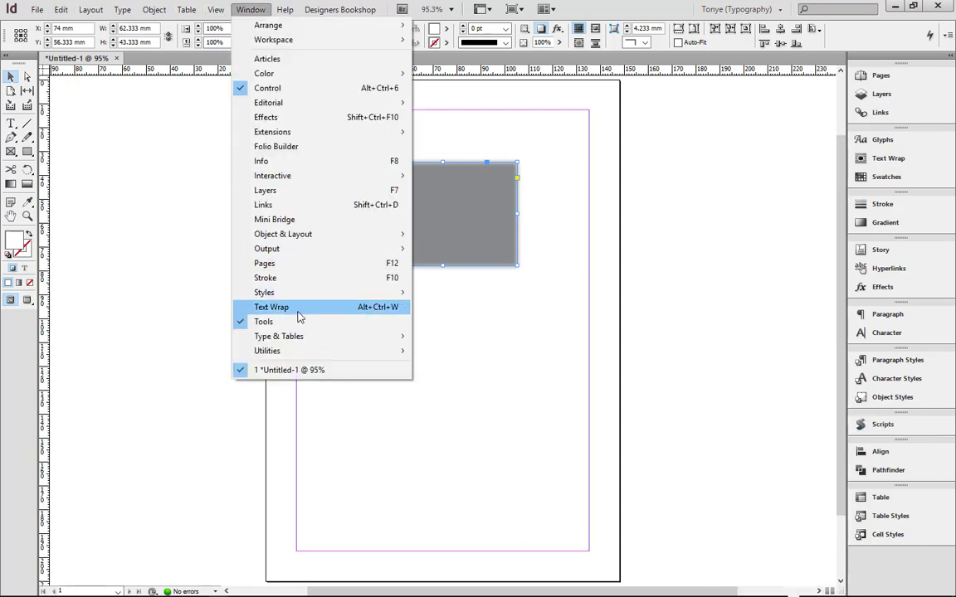
mouse_move(294, 355)
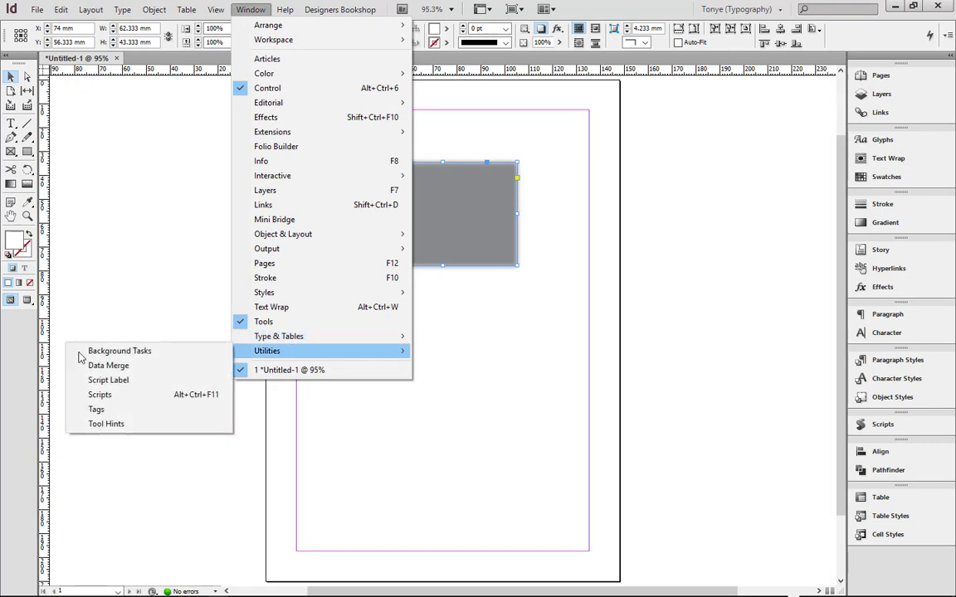
left_click(99, 395)
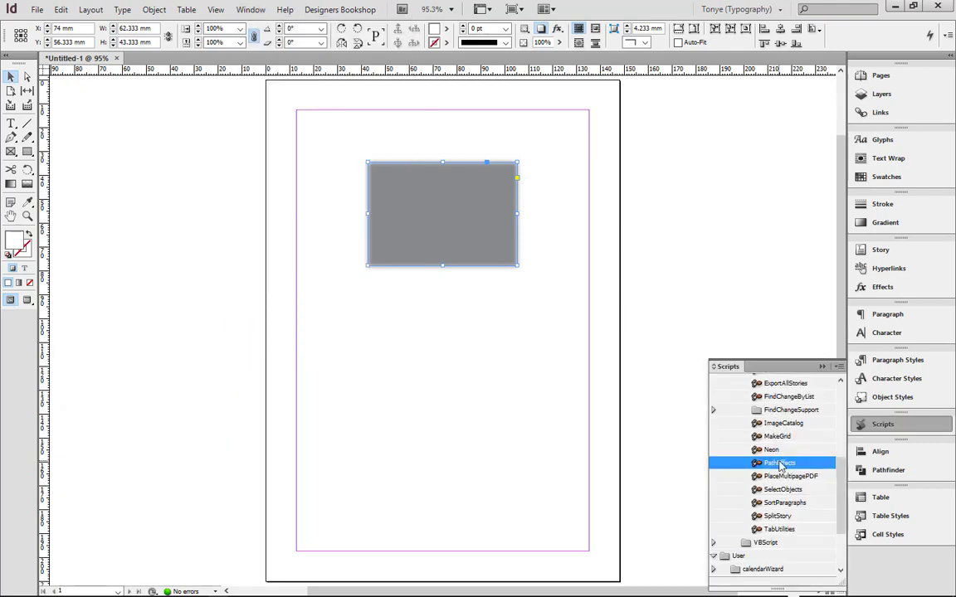
scroll(780, 466, "up", 3)
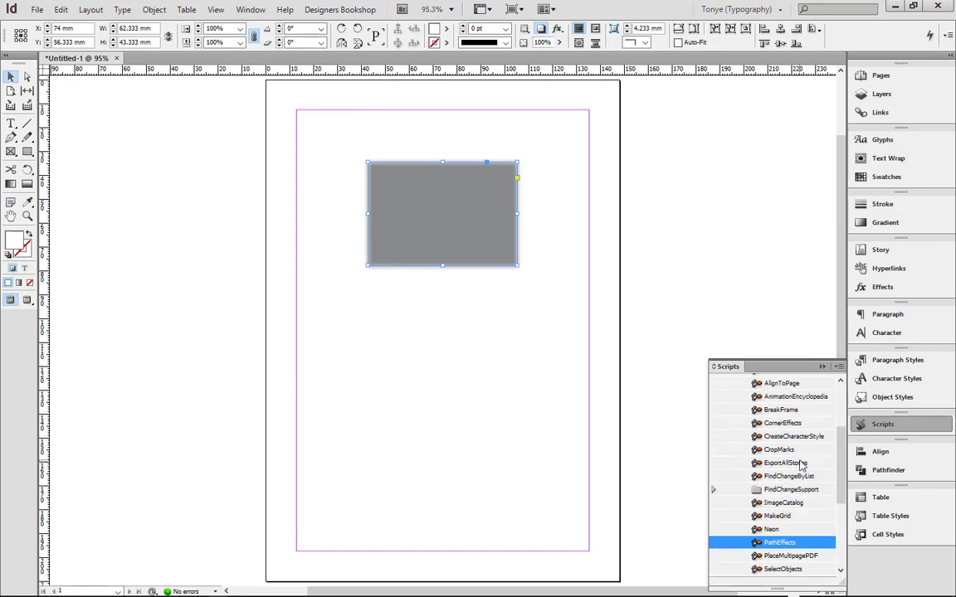
scroll(797, 466, "down", 2)
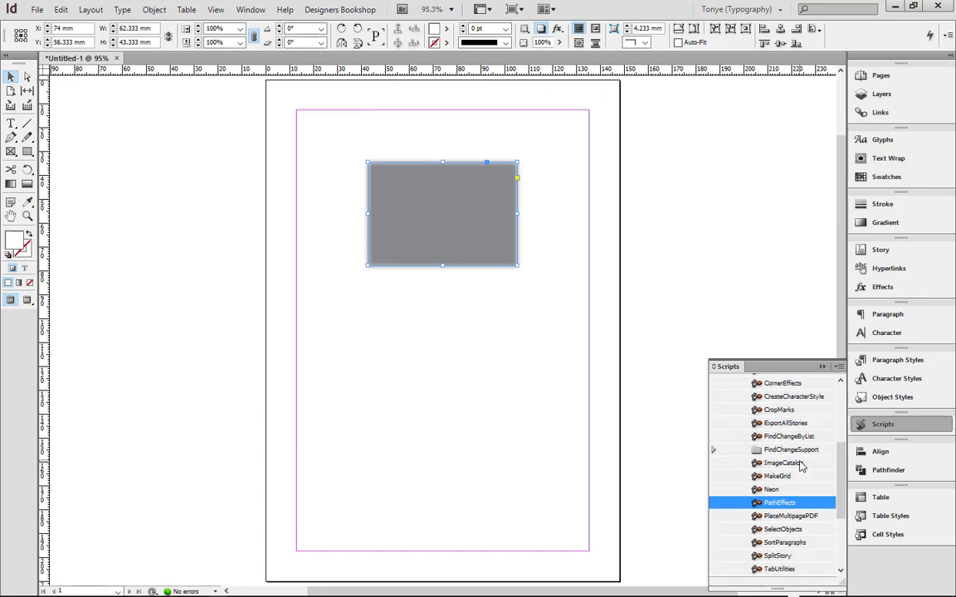
double_click(780, 504)
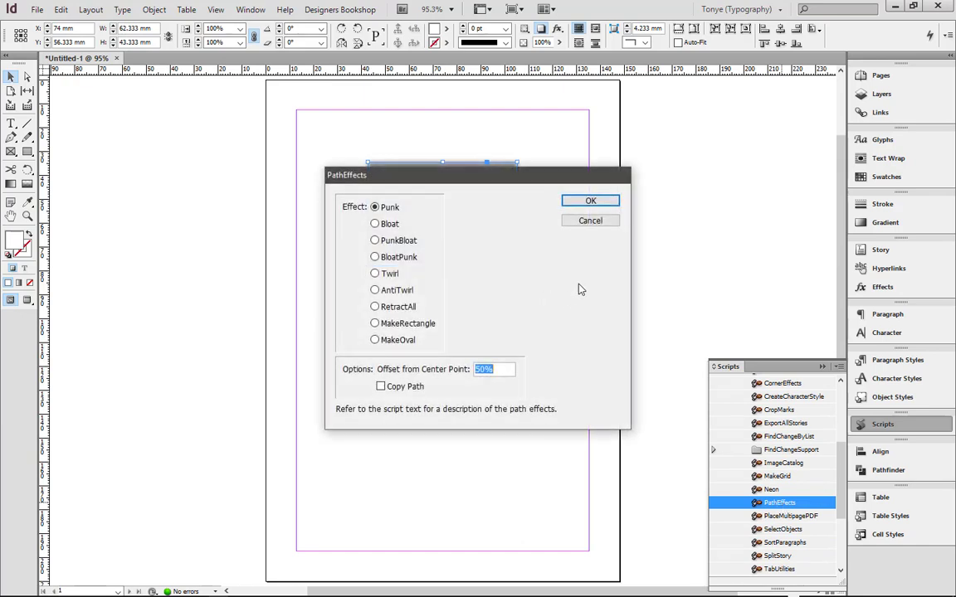
Apply the Punk path effect to the rectangle with an offset from center point of 90
left_click(378, 208)
left_click(469, 369)
type("90")
left_click_drag(469, 175, 606, 132)
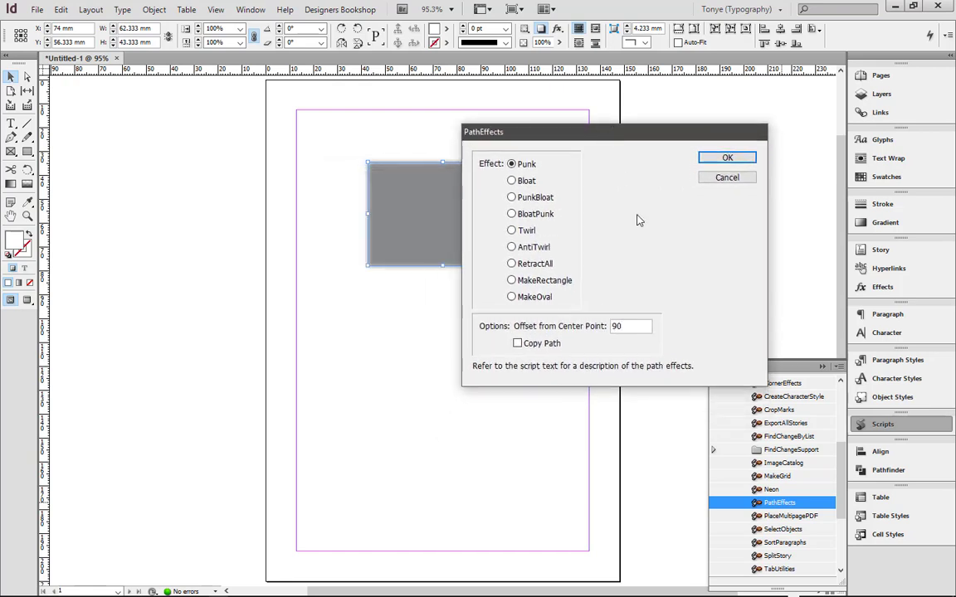
left_click(727, 158)
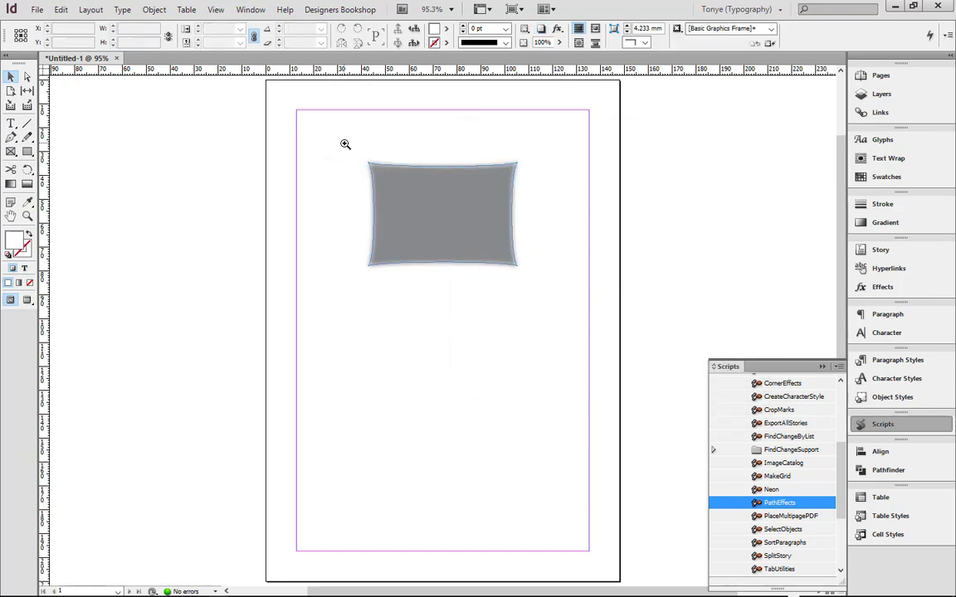
left_click_drag(345, 144, 568, 312)
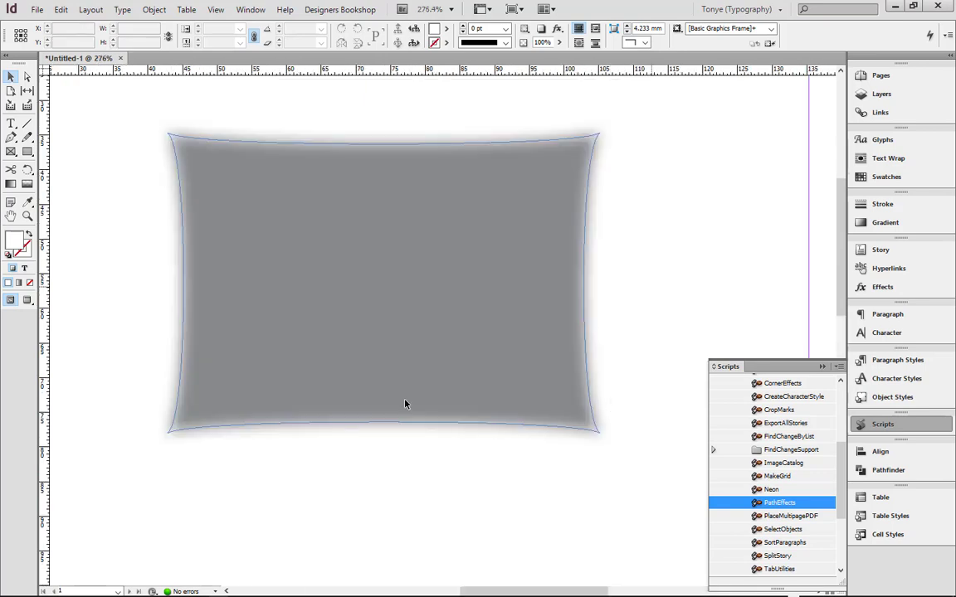
key("ctrl+minus")
key("ctrl+minus")
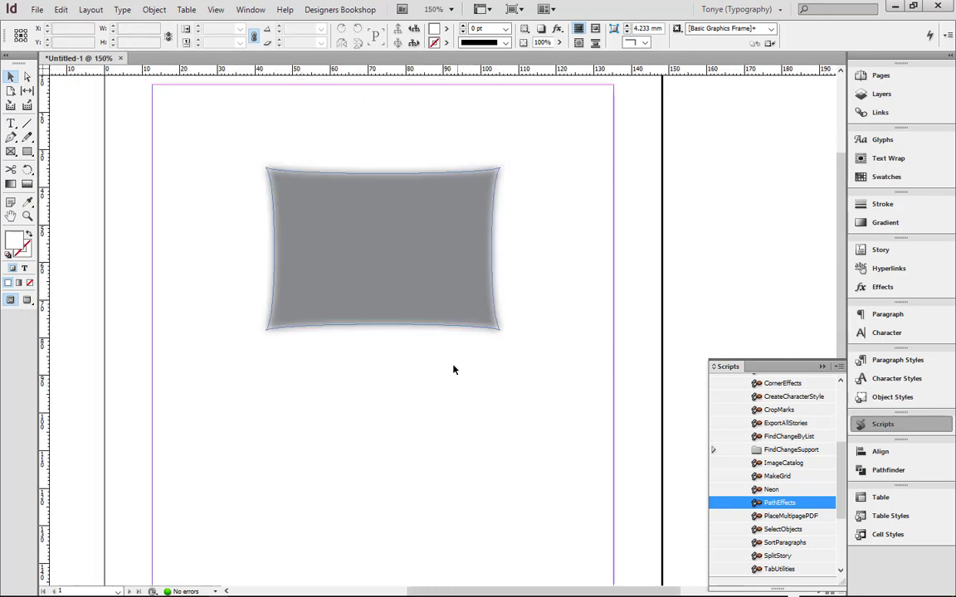
left_click(488, 257)
left_click(541, 416)
Bring the photo of the smiling woman in from the EFE Free Photo Bundle folder and place it below the shadow shape at about 65 × 49 mm
mouse_move(166, 590)
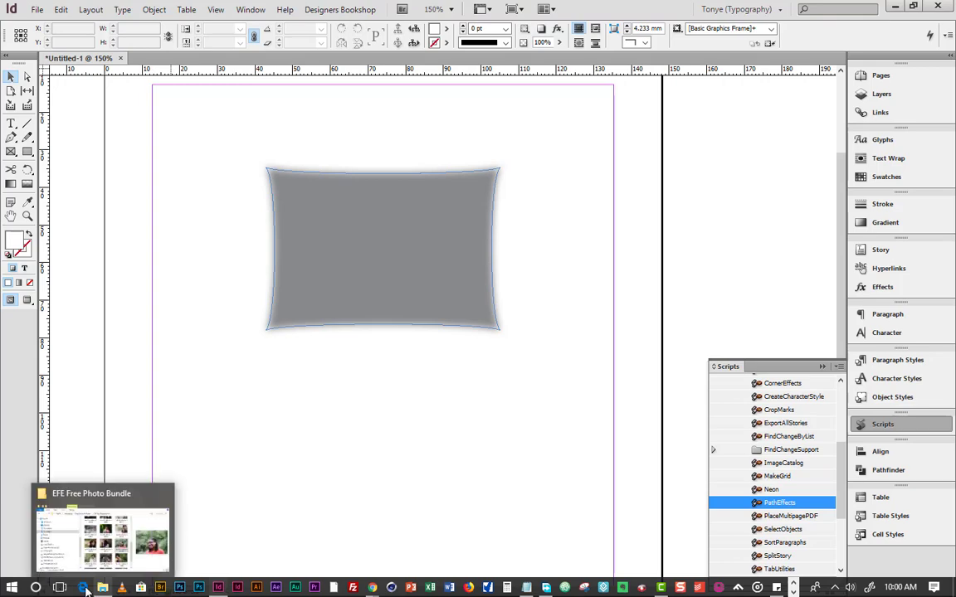
left_click(100, 531)
left_click_drag(571, 217, 498, 390)
left_click(496, 386)
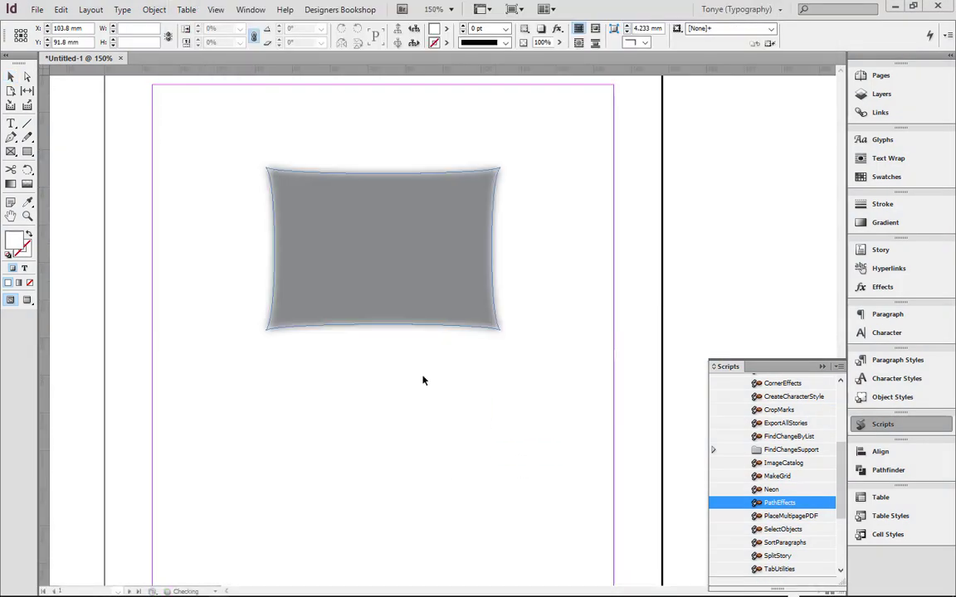
key("ctrl+z")
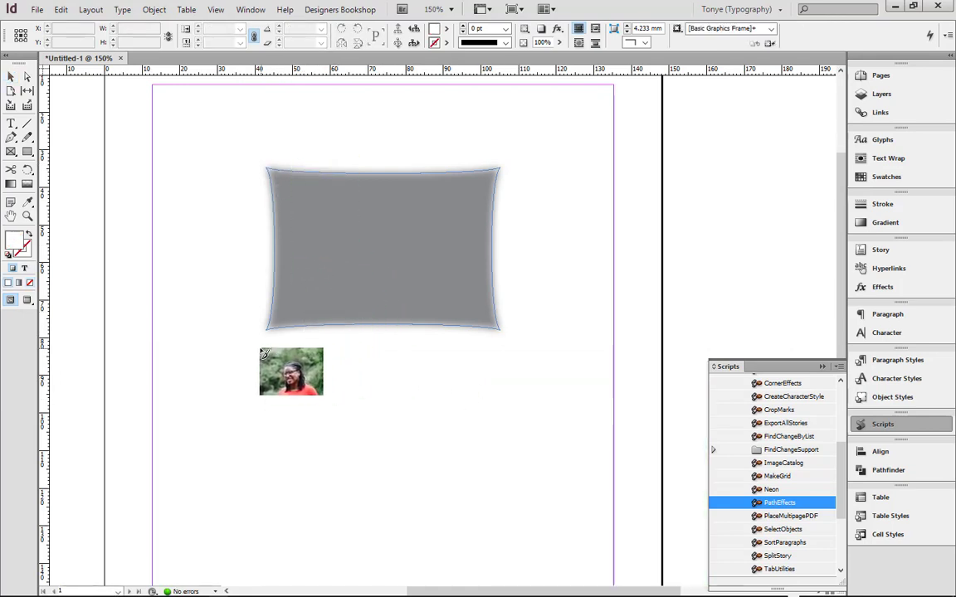
left_click_drag(261, 349, 485, 453)
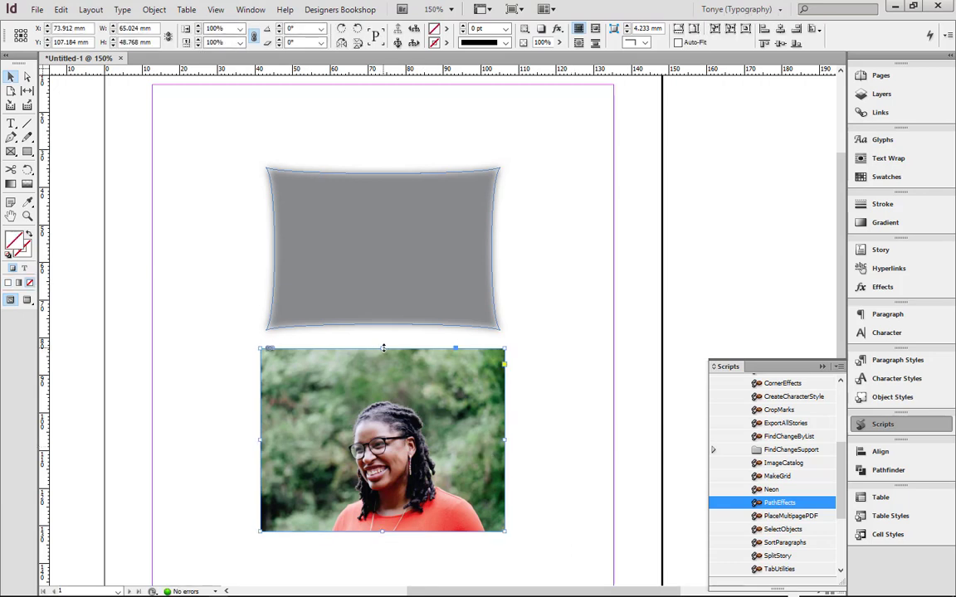
Crop the photo from its top edge to about 43 mm high and overlap the shadow shape with it, extending slightly below its lower edge
left_click_drag(384, 348, 383, 368)
left_click_drag(431, 448, 431, 421)
left_click_drag(442, 235, 444, 411)
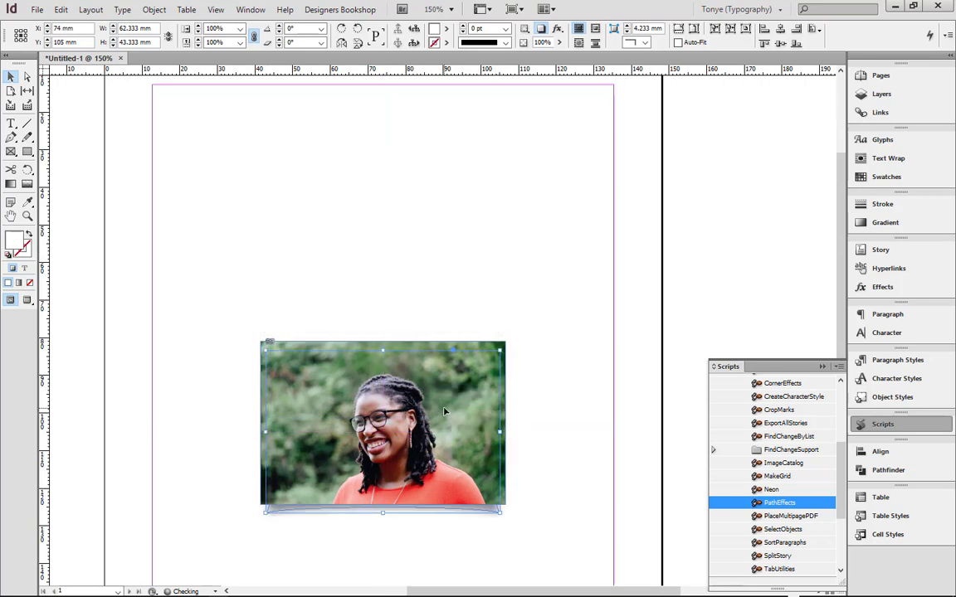
Bring the shadow shape forward over the photo
right_click(492, 510)
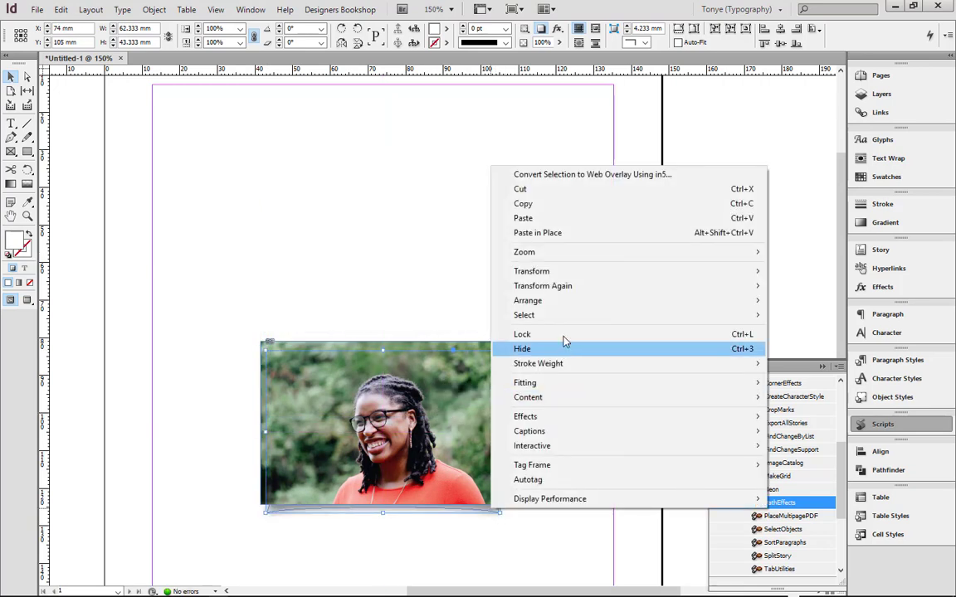
mouse_move(561, 304)
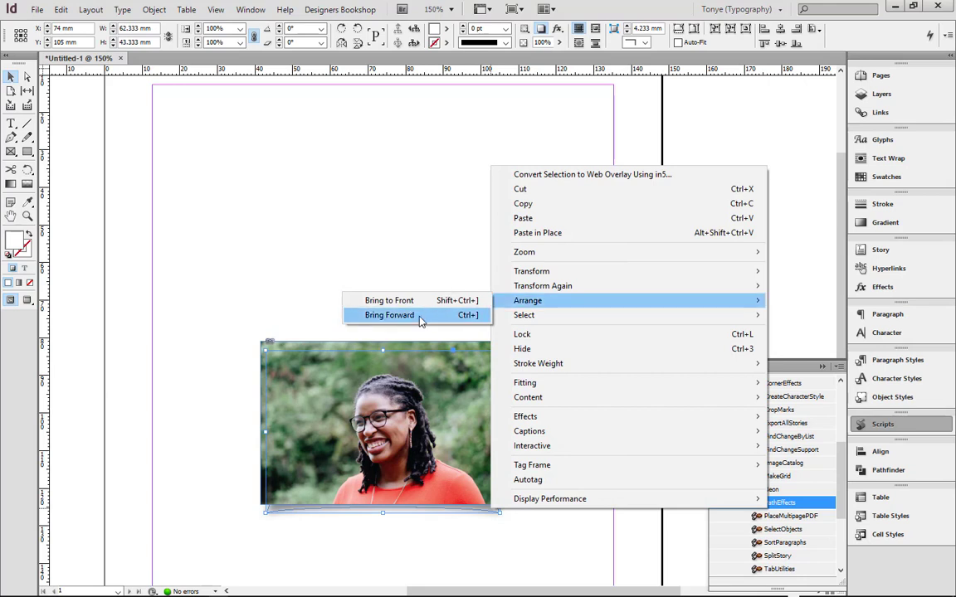
left_click(398, 315)
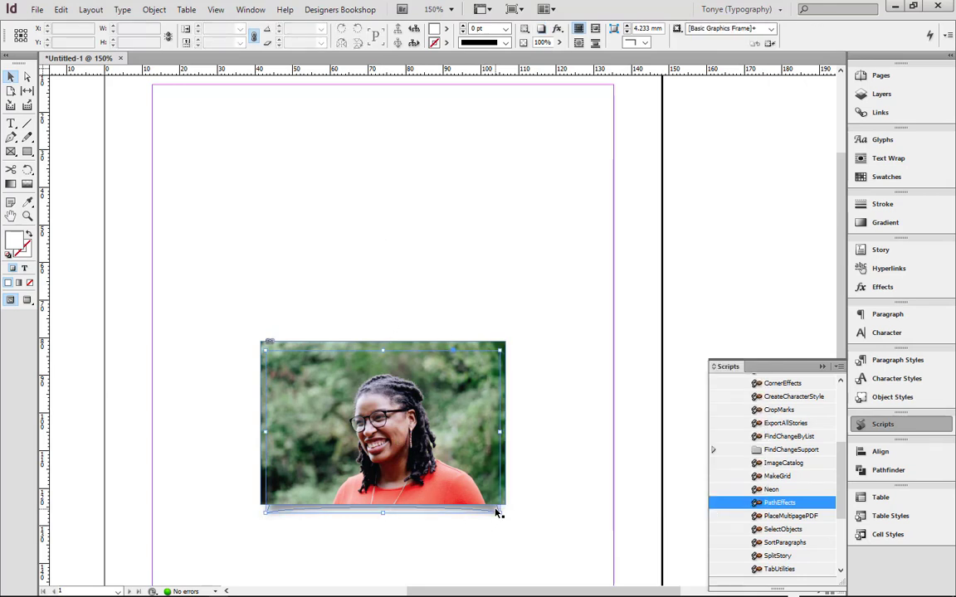
left_click(496, 512)
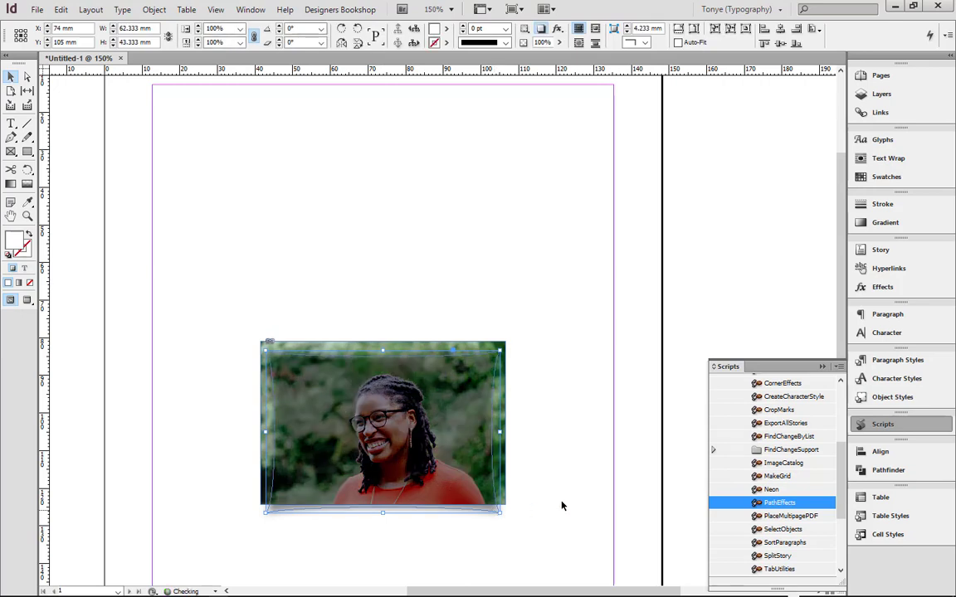
Send the shadow shape to the back behind the photo and deselect it
right_click(439, 430)
mouse_move(492, 225)
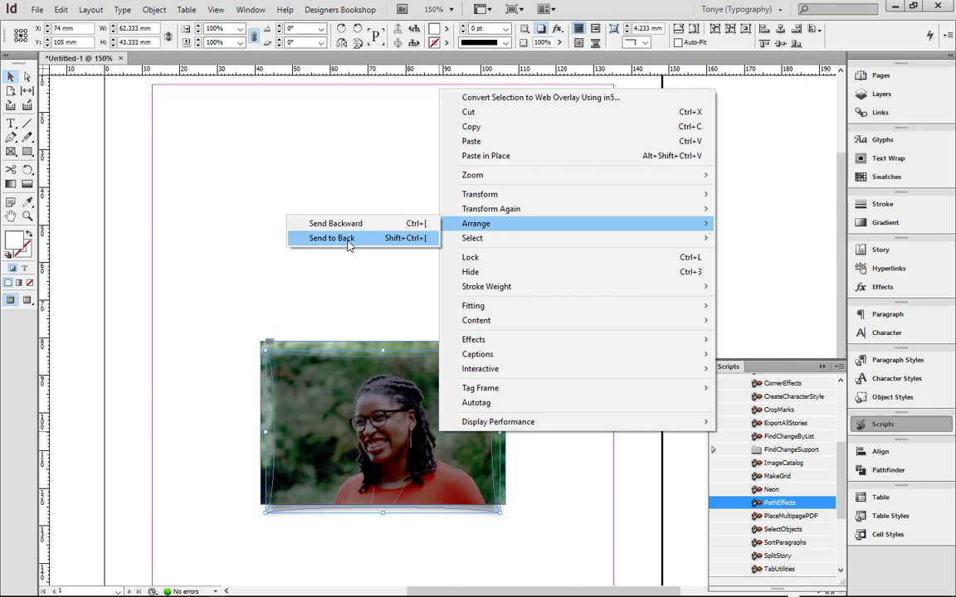
left_click(348, 240)
left_click(524, 531)
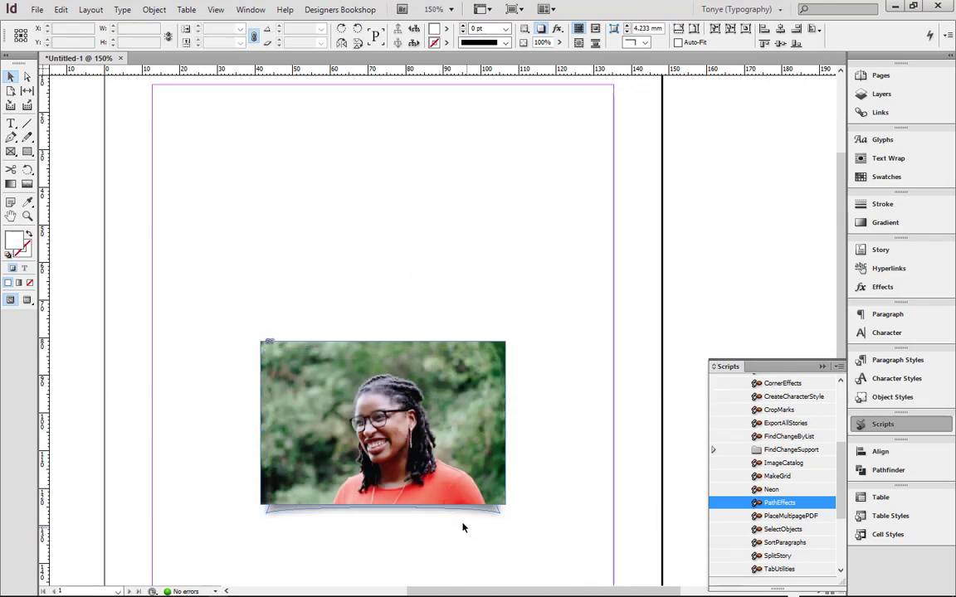
Move the photo and shadow shape together to the upper-left area inside the page margins
left_click(489, 511)
left_click_drag(527, 474, 461, 531)
left_click_drag(470, 457, 384, 222)
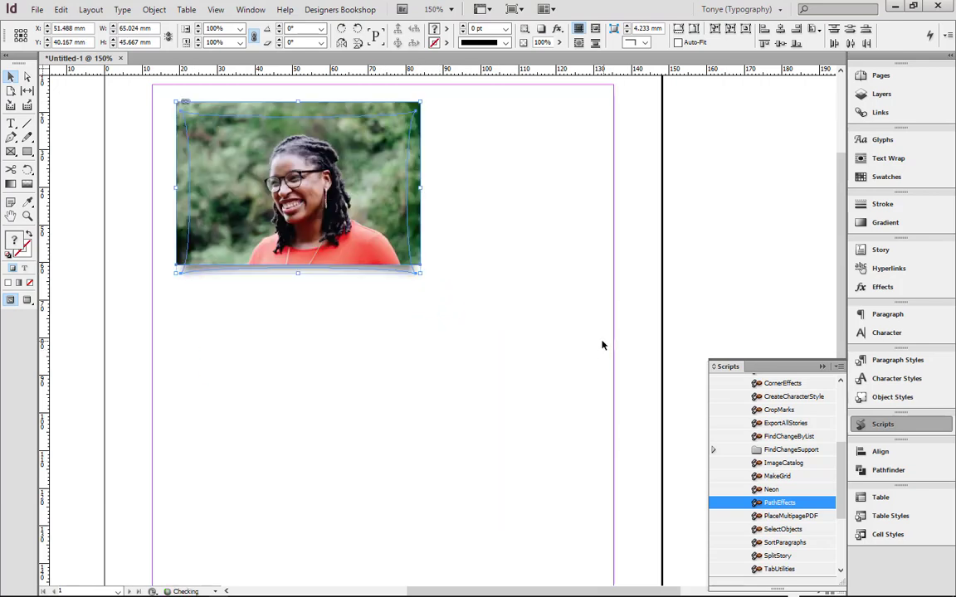
left_click(571, 315)
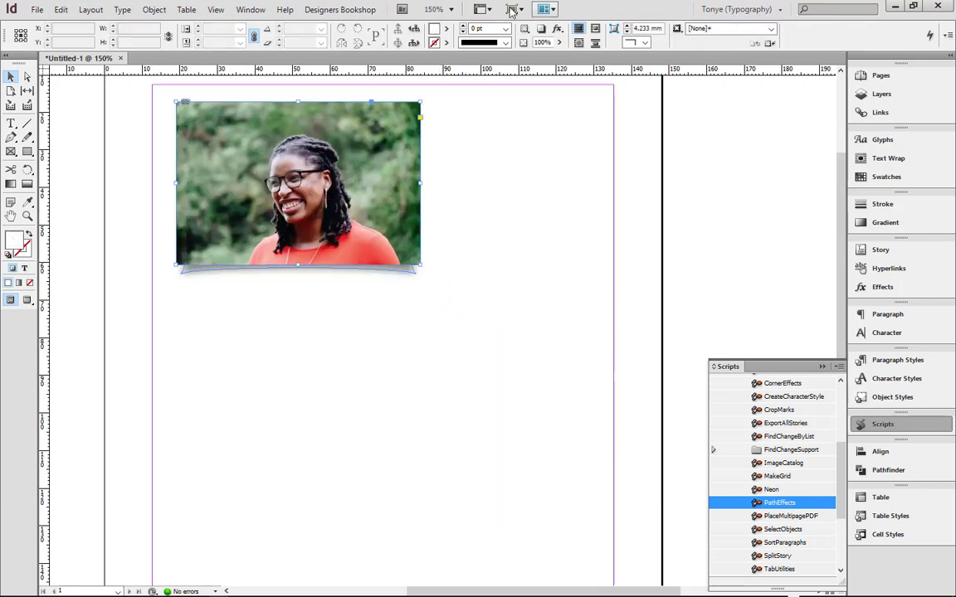
Give the photo frame a 6 pt white stroke
left_click(400, 215)
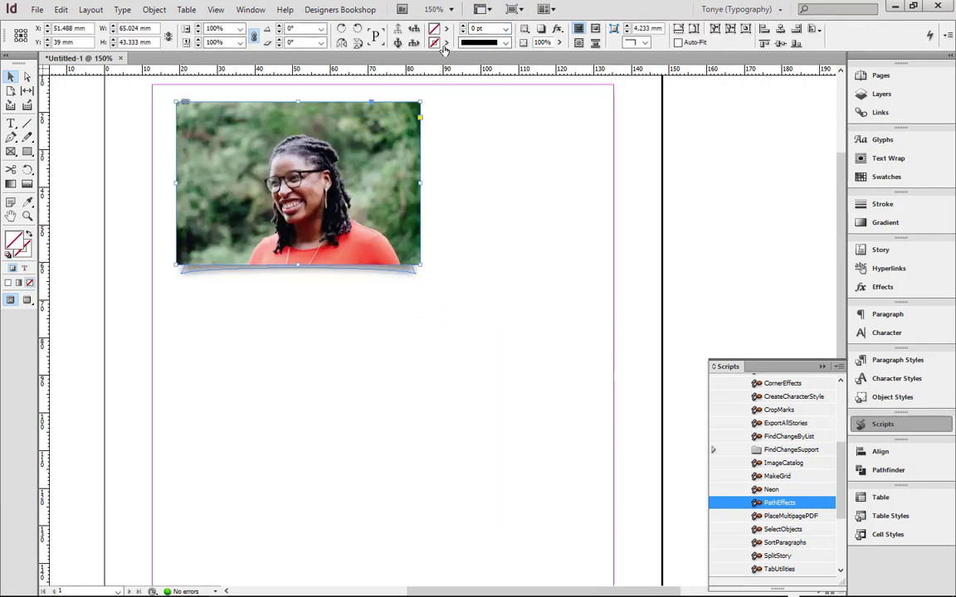
left_click(505, 44)
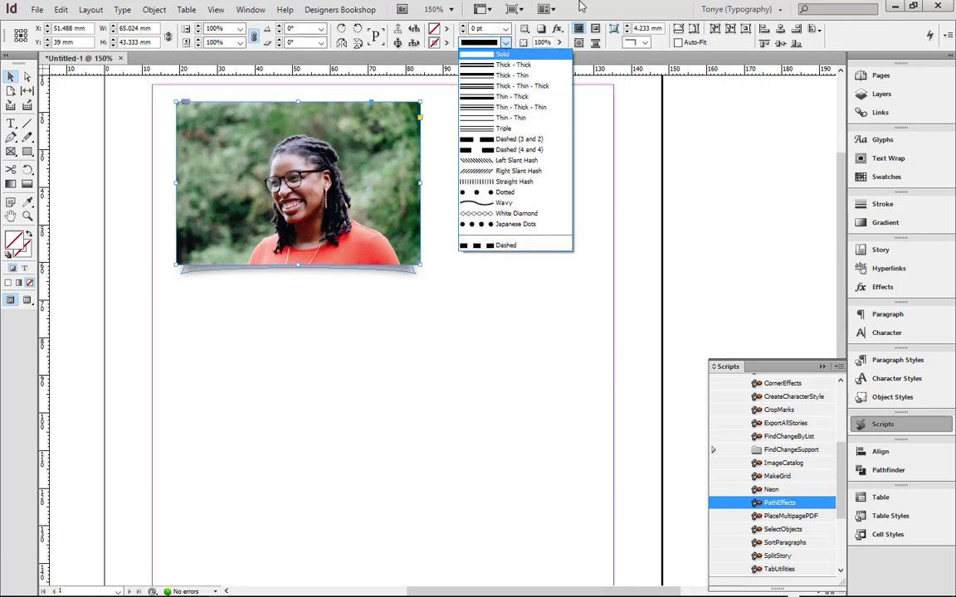
left_click(580, 6)
left_click(506, 28)
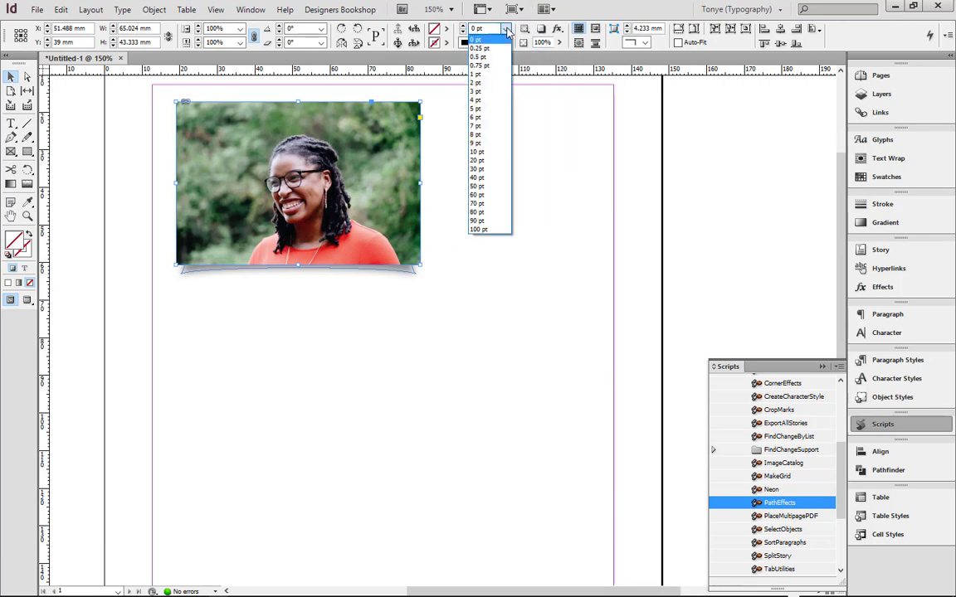
left_click(486, 118)
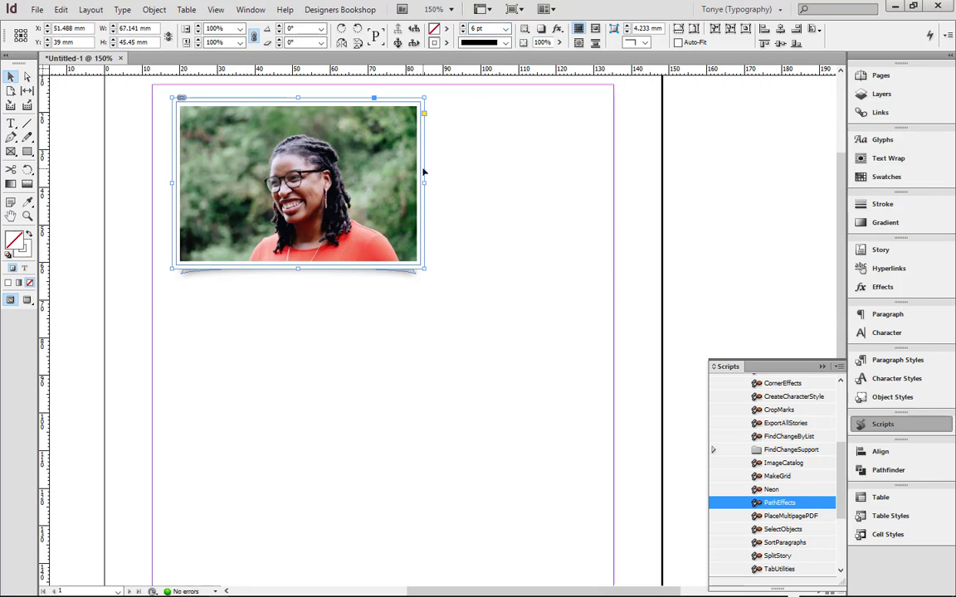
left_click(446, 152)
Shift the shadow shape down to a Y position of about 42.3 mm and preview the page without guides and frame edges
left_click(412, 272)
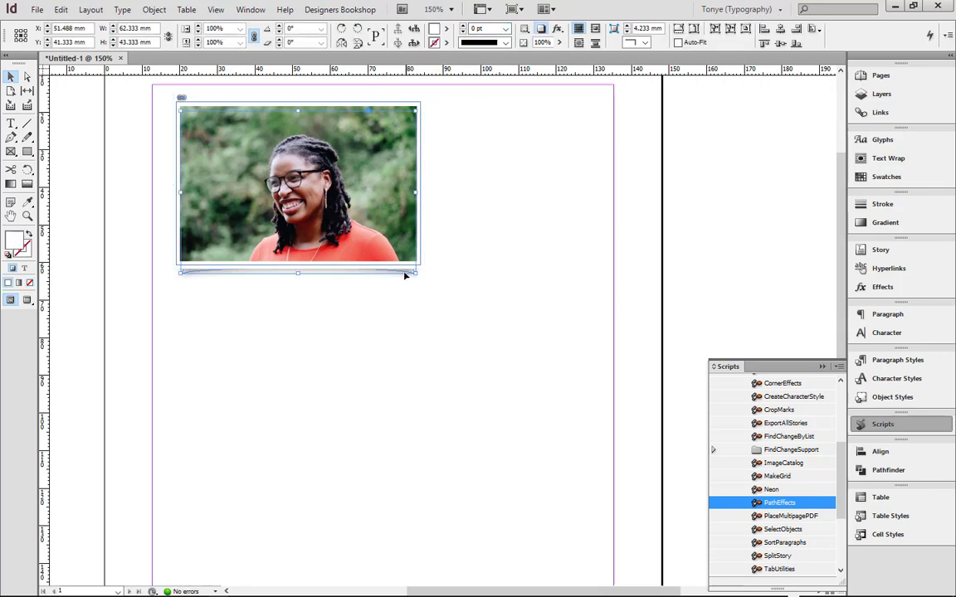
left_click_drag(404, 276, 411, 278)
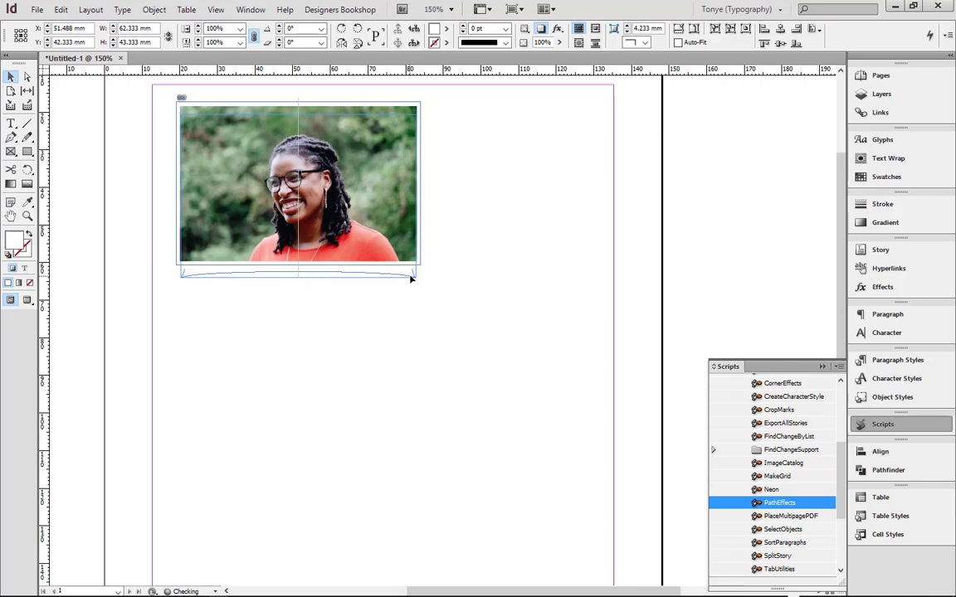
key("w")
left_click(520, 239)
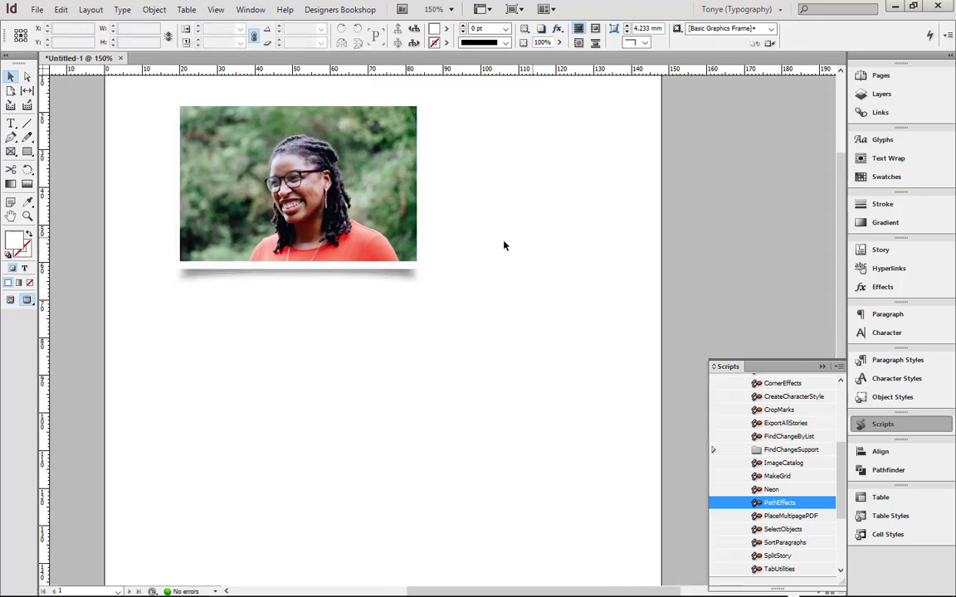
scroll(494, 243, "up", 1)
scroll(514, 258, "down", 1)
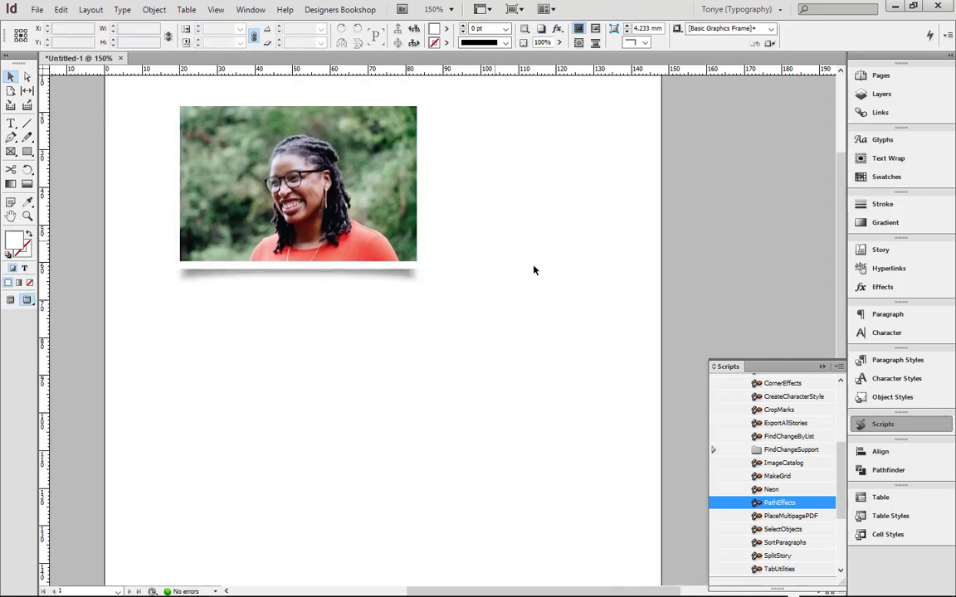
Move the shadow shape clear of the photo and try a drop shadow opacity of 34% in its effects
left_click(398, 276)
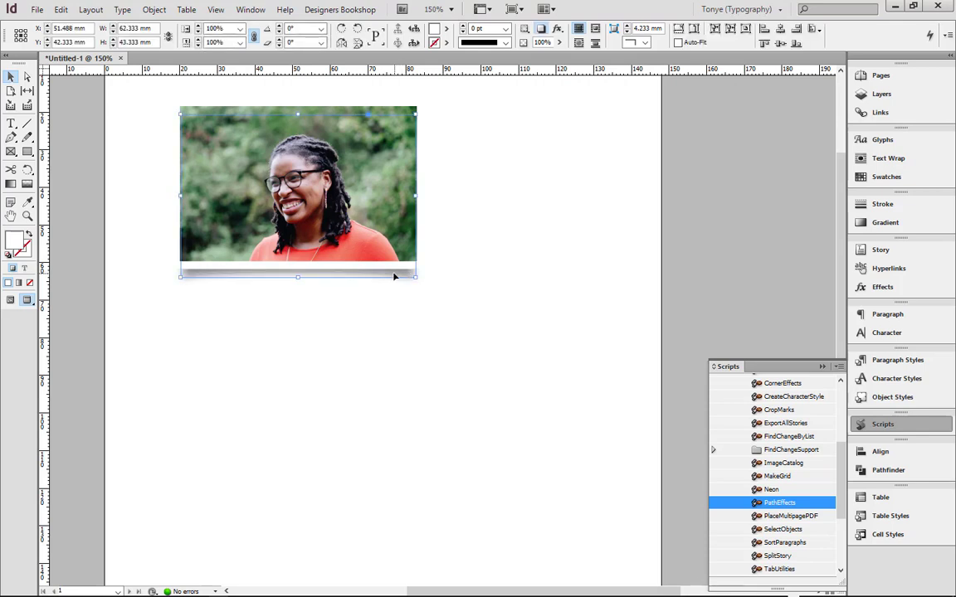
left_click_drag(395, 276, 561, 418)
left_click(884, 287)
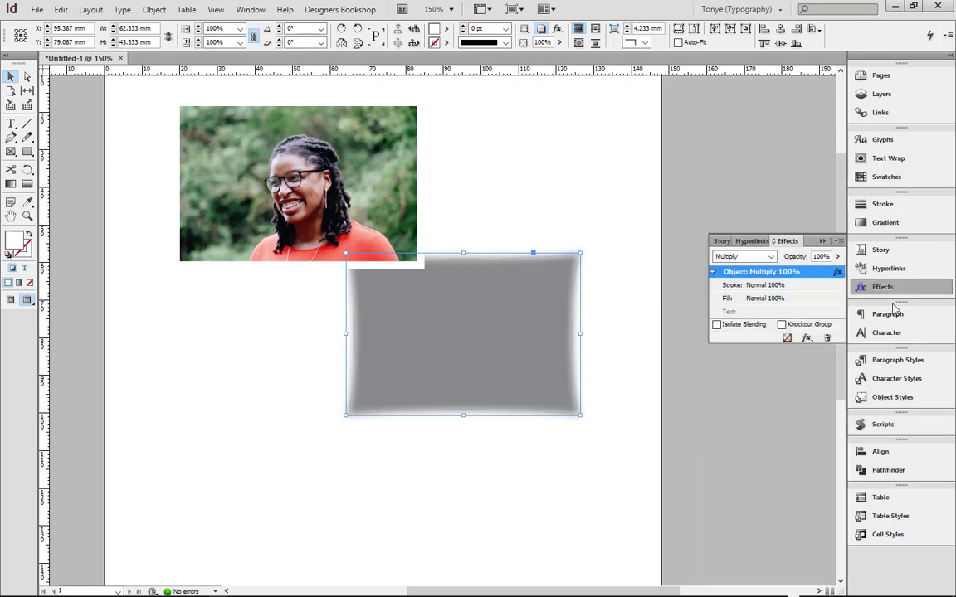
double_click(836, 272)
left_click_drag(926, 146, 752, 189)
Try a drop shadow distance of 0 mm, a size of 3 mm and noise of 3%
left_click(721, 184)
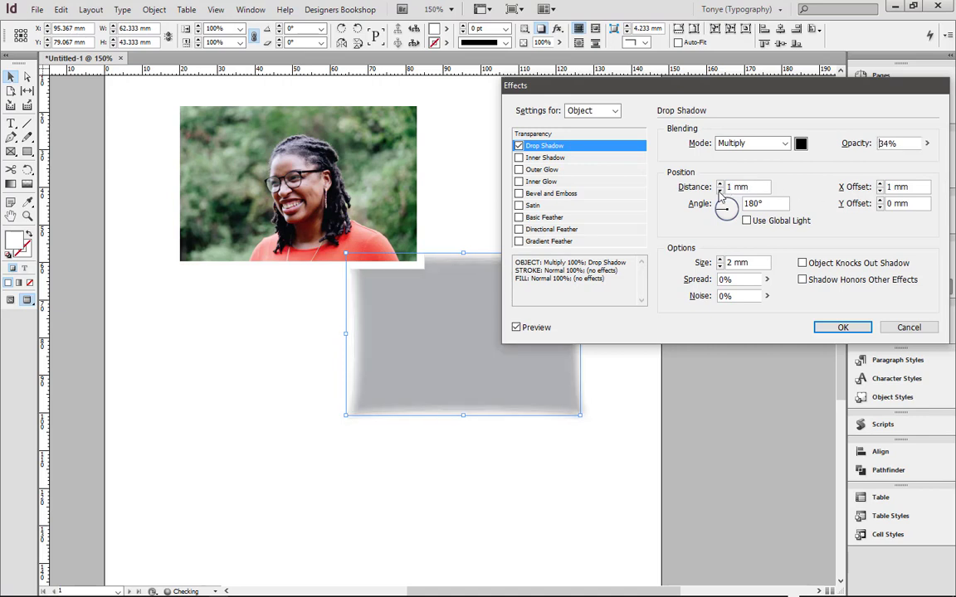
left_click(720, 190)
left_click(720, 260)
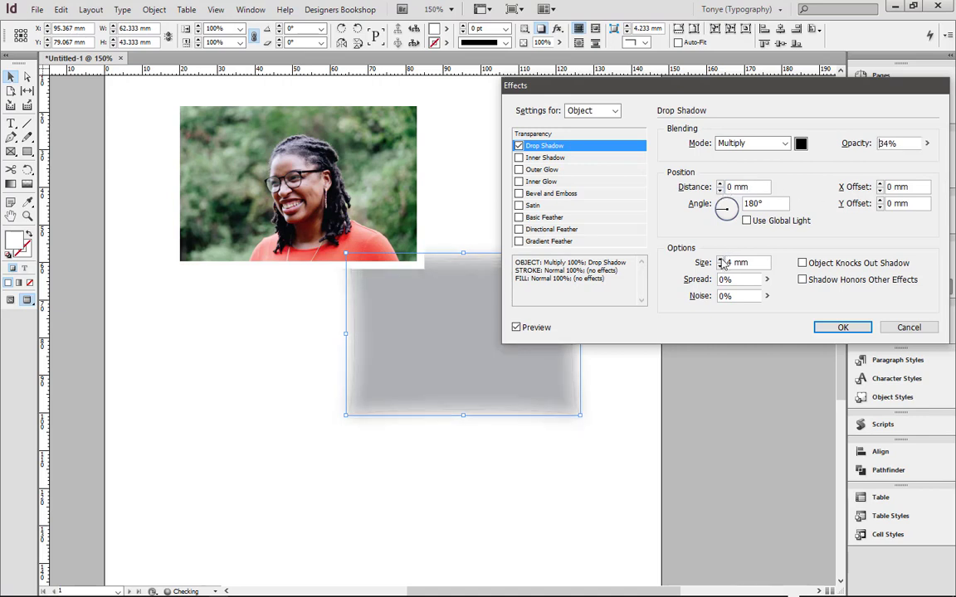
left_click(720, 265)
type("3")
key("Tab")
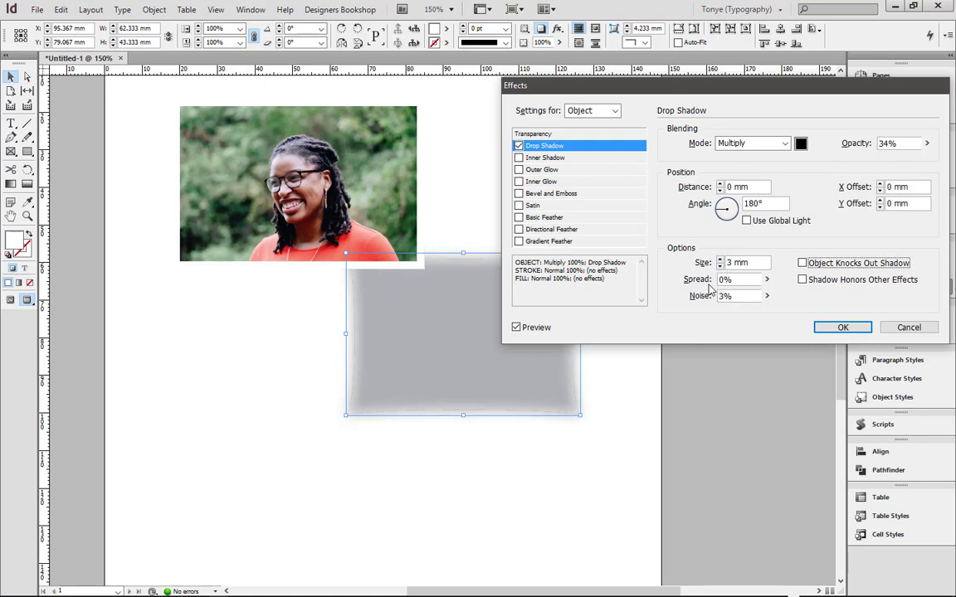
Return the drop shadow's noise and spread to 0% and discard the effect changes
left_click(766, 296)
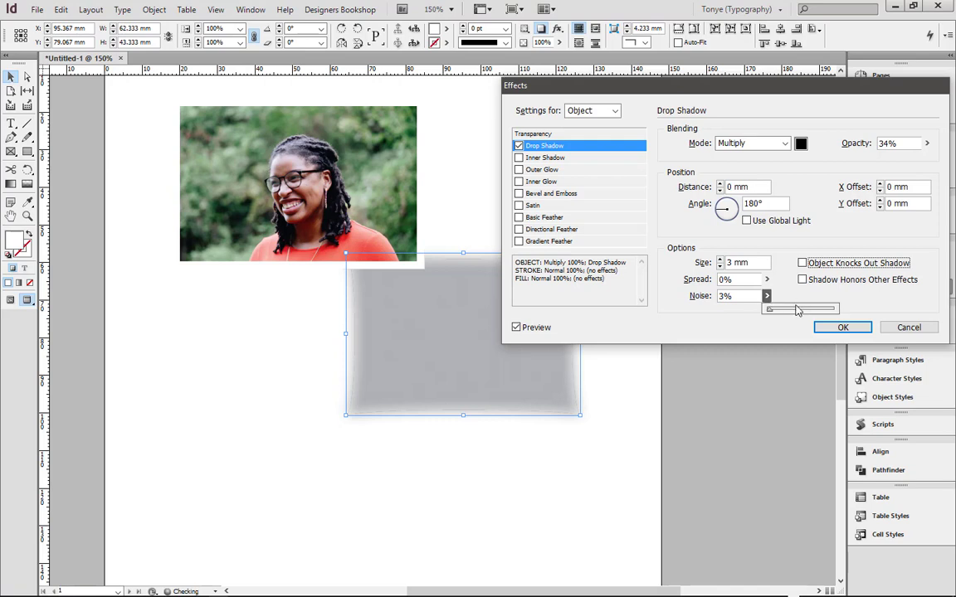
left_click_drag(770, 310, 745, 318)
left_click(766, 280)
left_click(769, 299)
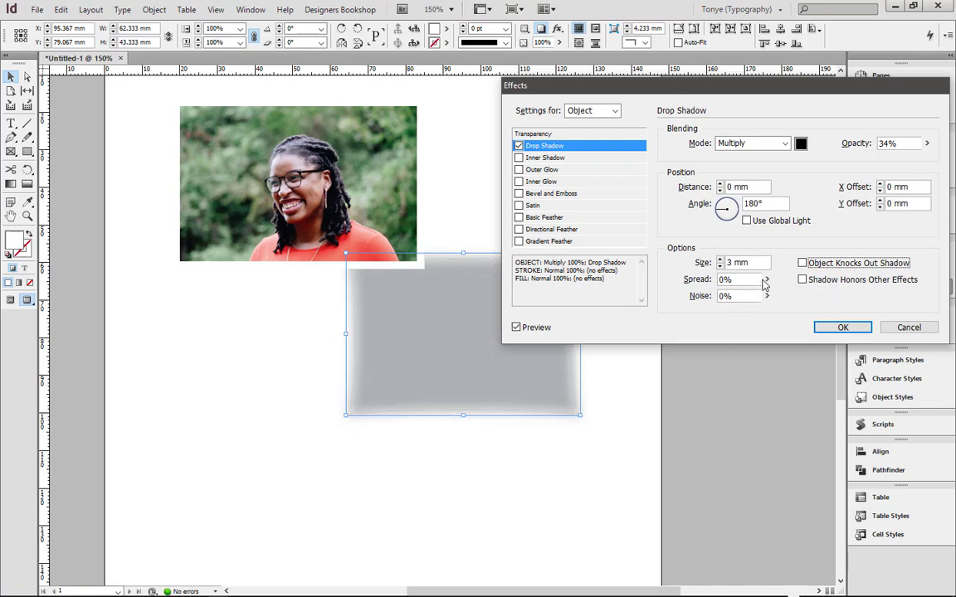
left_click(766, 280)
left_click_drag(778, 292, 758, 292)
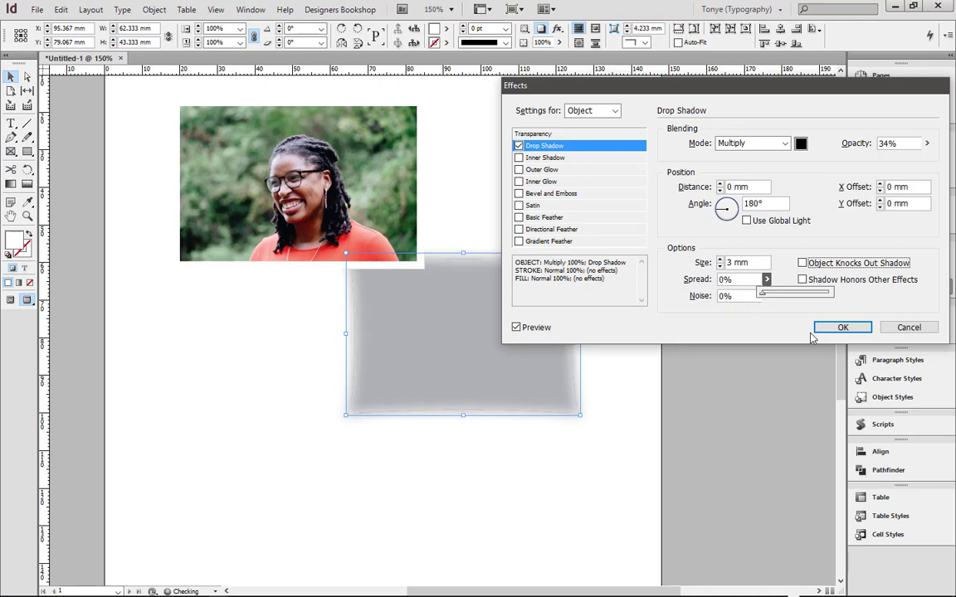
left_click(888, 330)
Move the shadow shape back behind the photo, aligned horizontally with it at a Y position of about 42.7 mm
left_click_drag(541, 284, 363, 165)
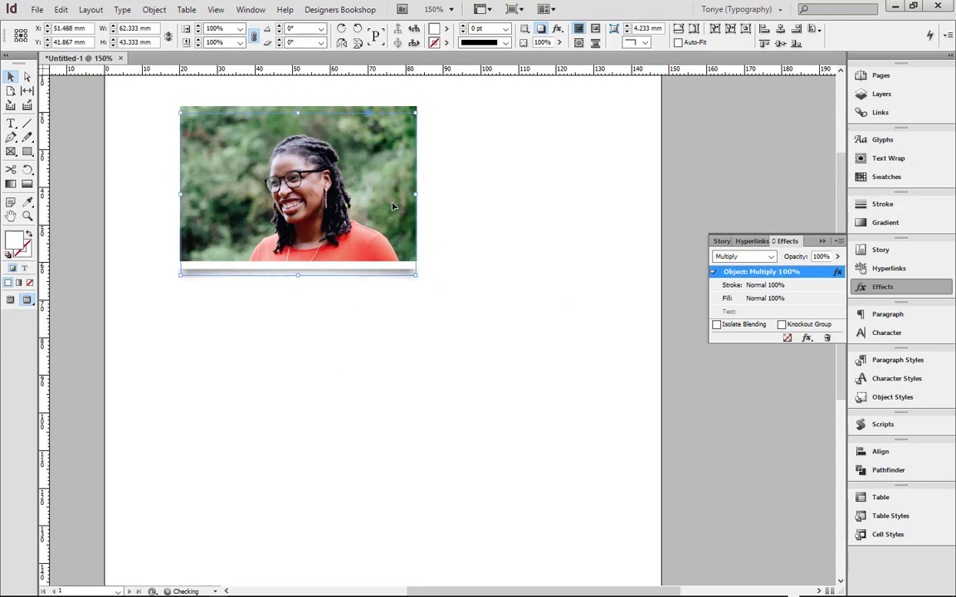
left_click(447, 266)
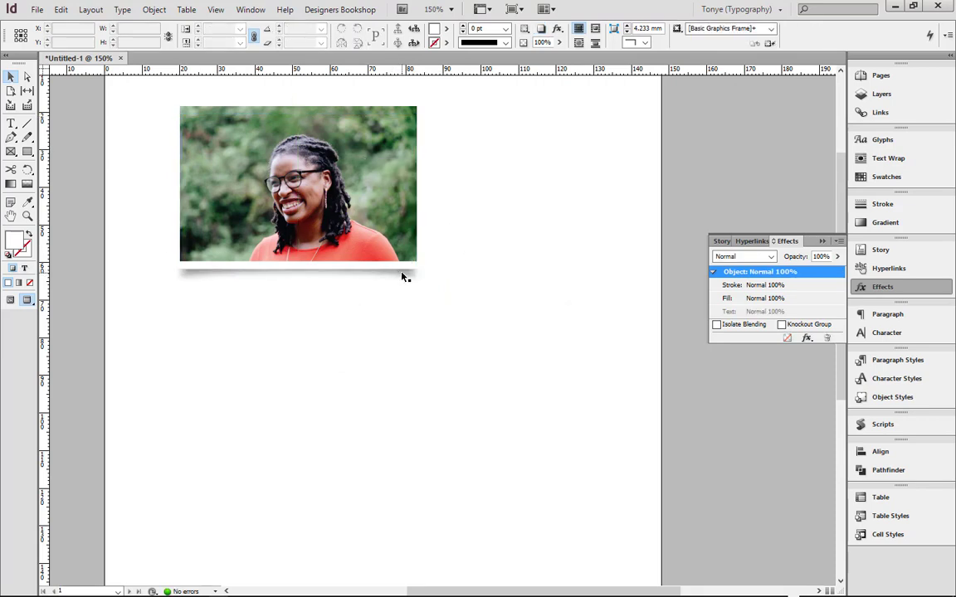
left_click(411, 273)
left_click_drag(407, 277, 407, 280)
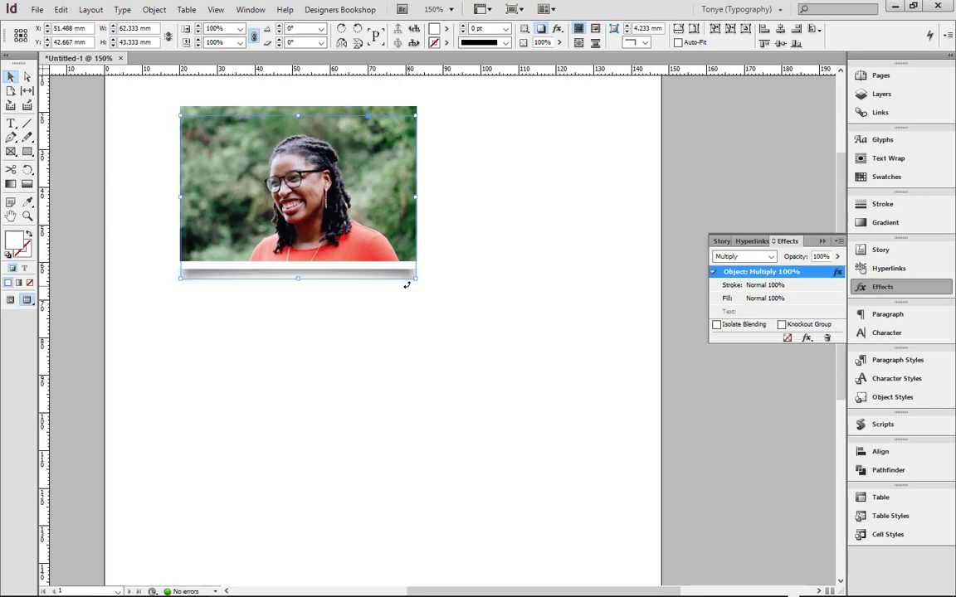
Move the photo off the page and place the shadow shape alone at about X 74 mm, Y 57.9 mm
left_click(236, 111)
left_click_drag(177, 106, 728, 132)
left_click(367, 201)
left_click_drag(367, 201, 452, 258)
Export the shadow shape as an InDesign Snippet named Bent Shadow
left_click(37, 10)
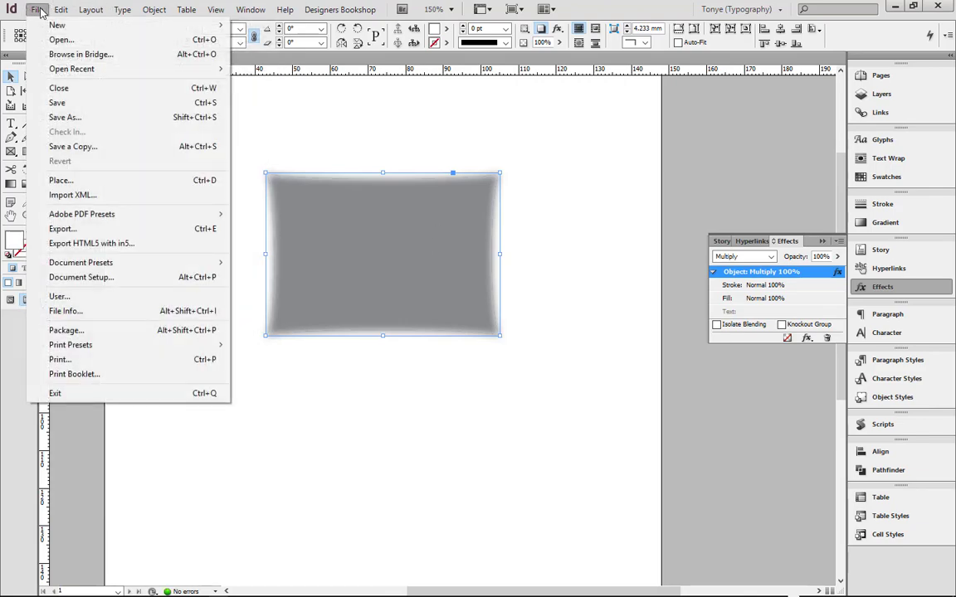
left_click(66, 228)
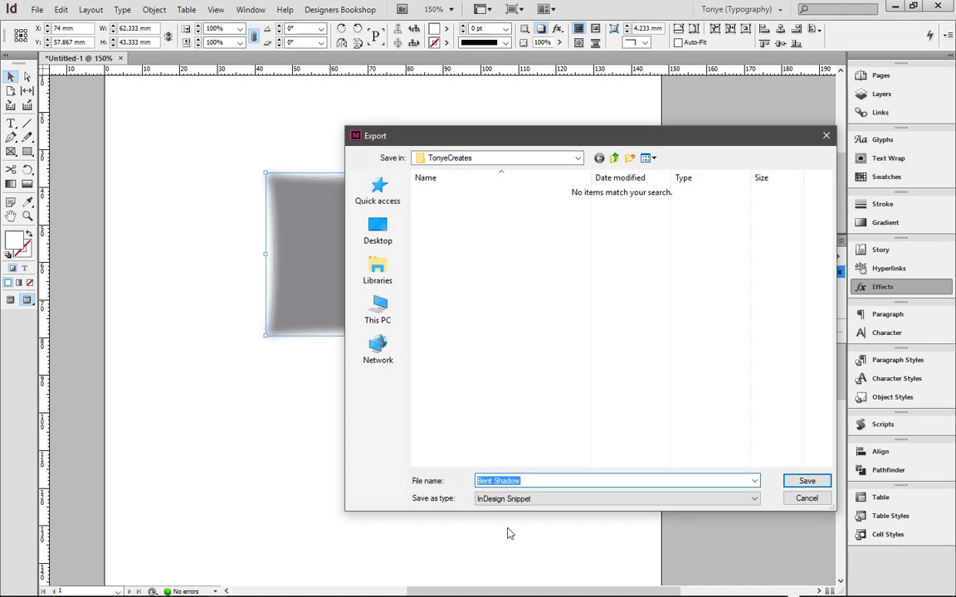
left_click(515, 500)
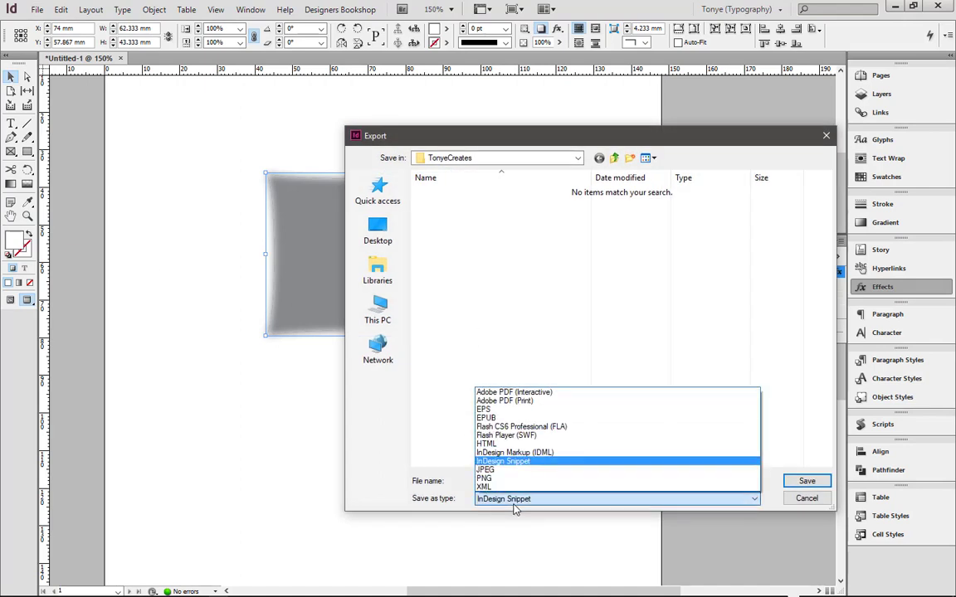
left_click(513, 463)
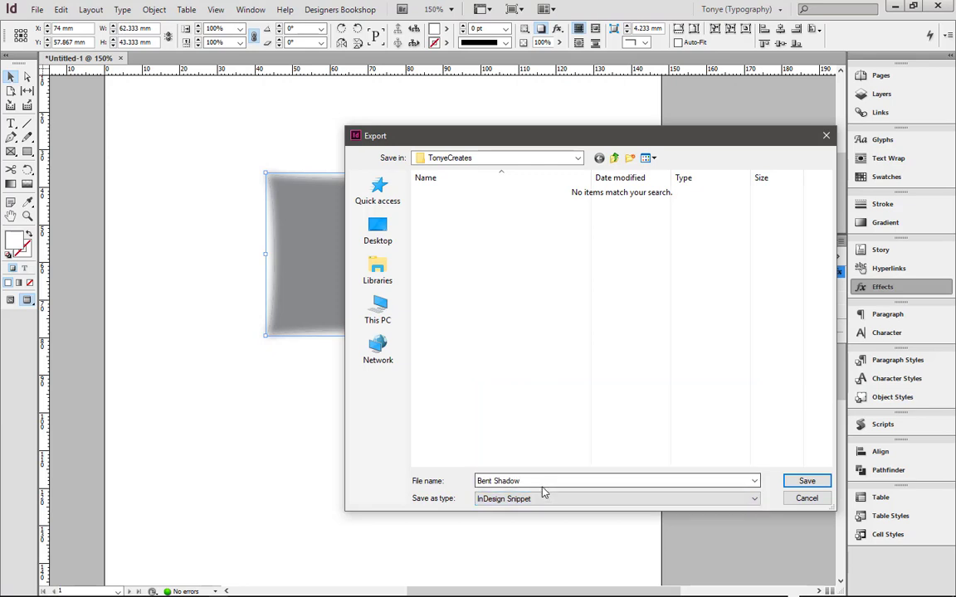
left_click(493, 482)
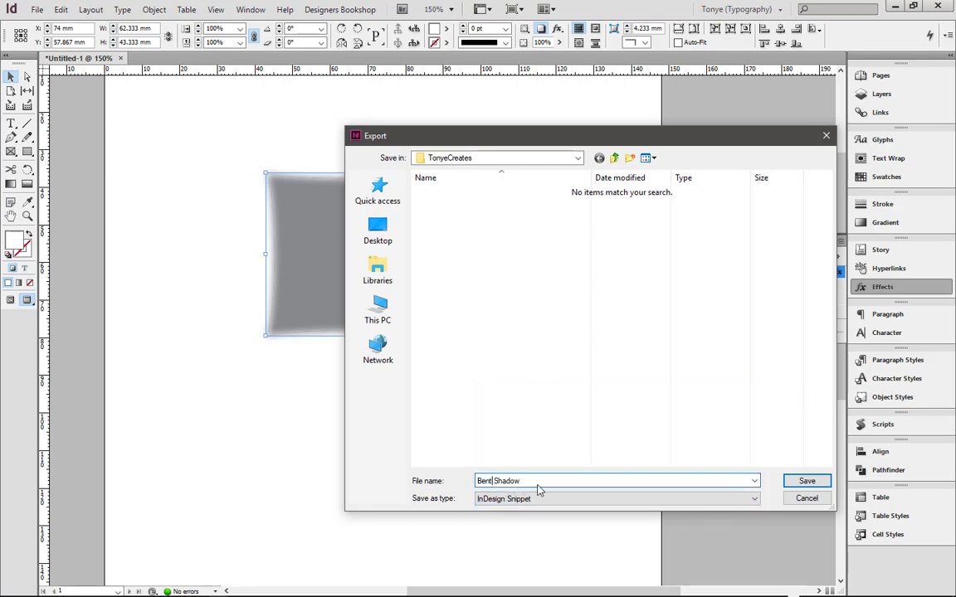
left_click_drag(545, 480, 408, 482)
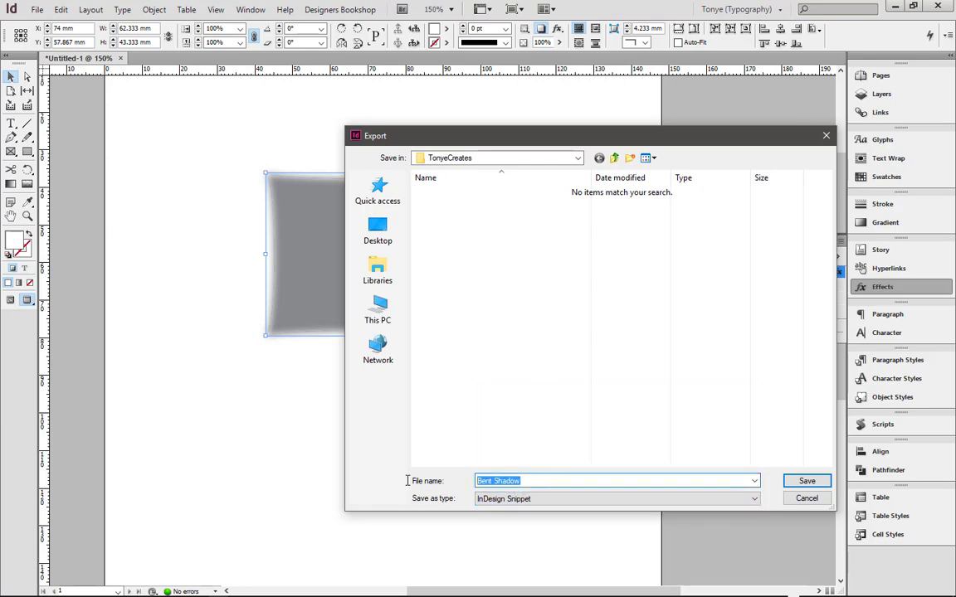
left_click(486, 482)
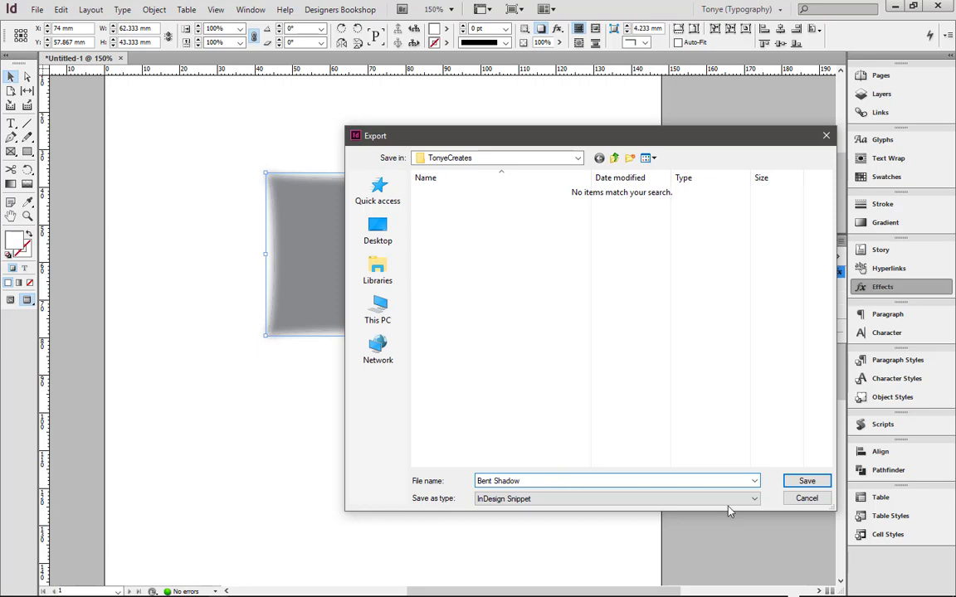
left_click(812, 480)
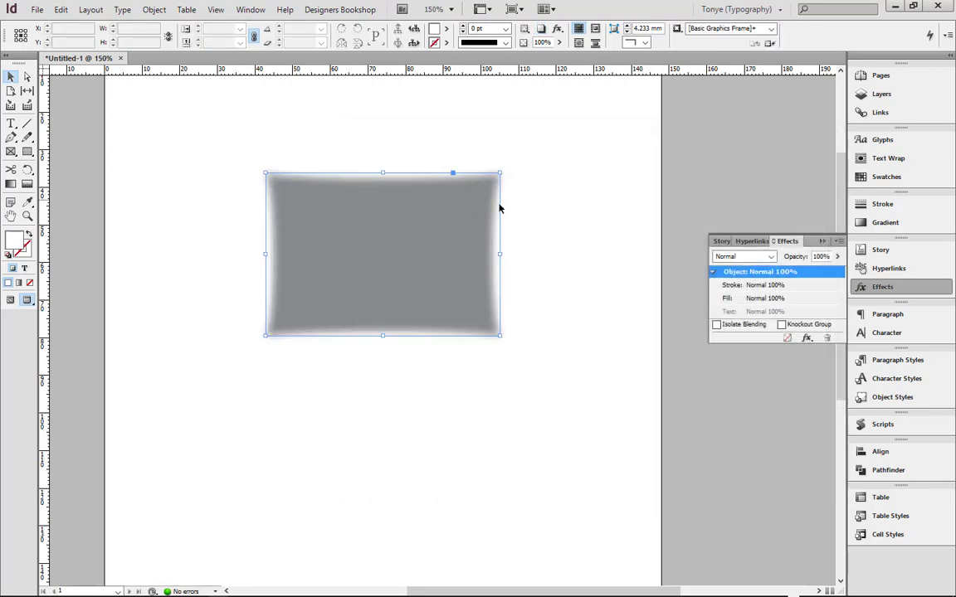
Delete the shadow shape and place the photo eye-for-ebony-402227 near the page's upper left at about 32.5 × 24.4 mm
key("Delete")
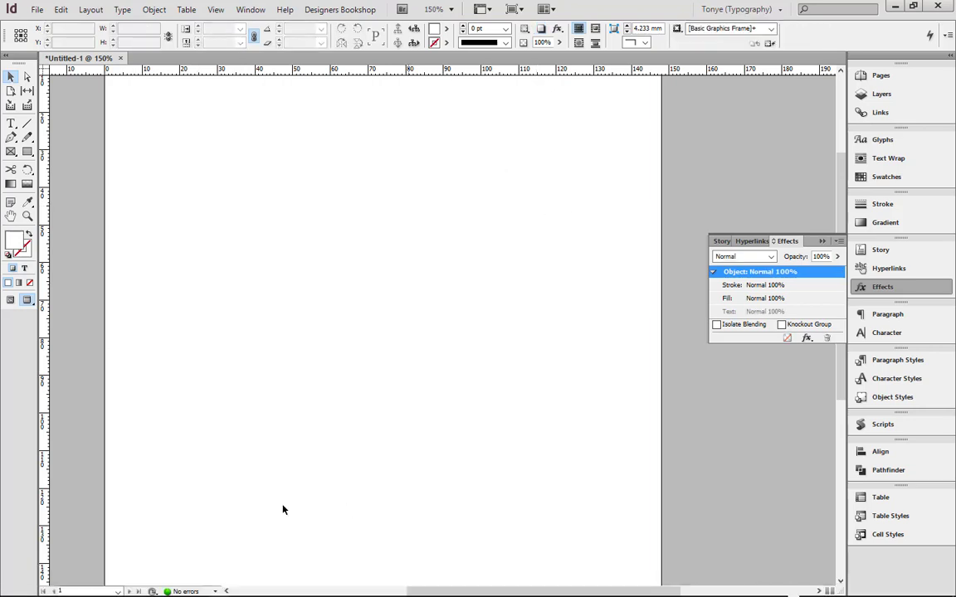
left_click(102, 589)
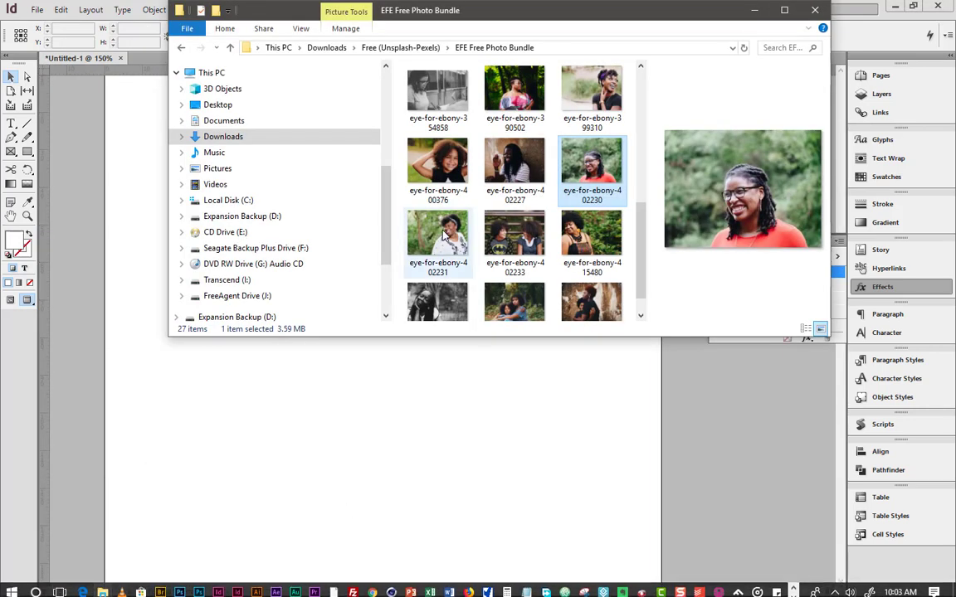
left_click(529, 172)
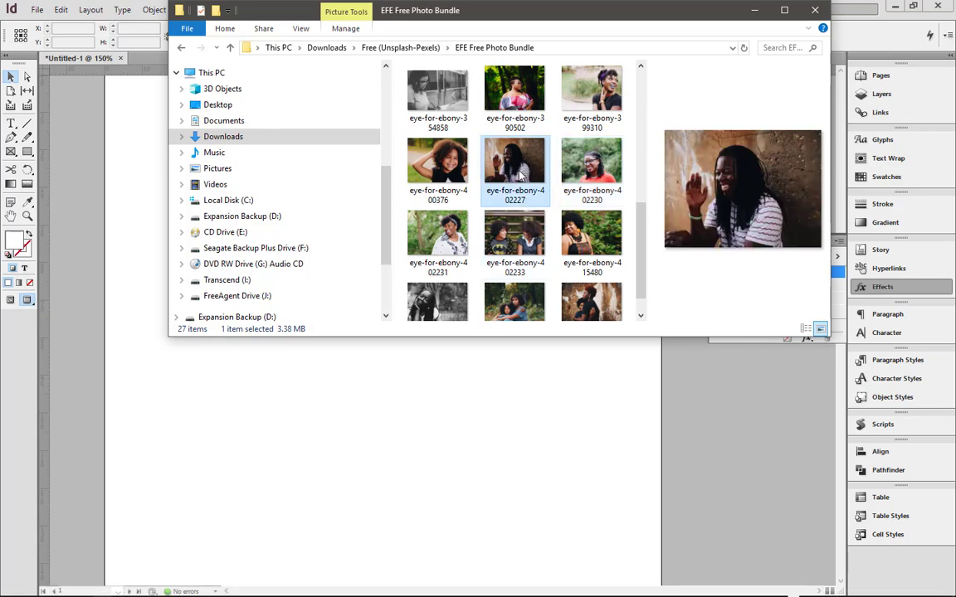
left_click_drag(521, 175, 267, 380)
left_click_drag(166, 143, 303, 232)
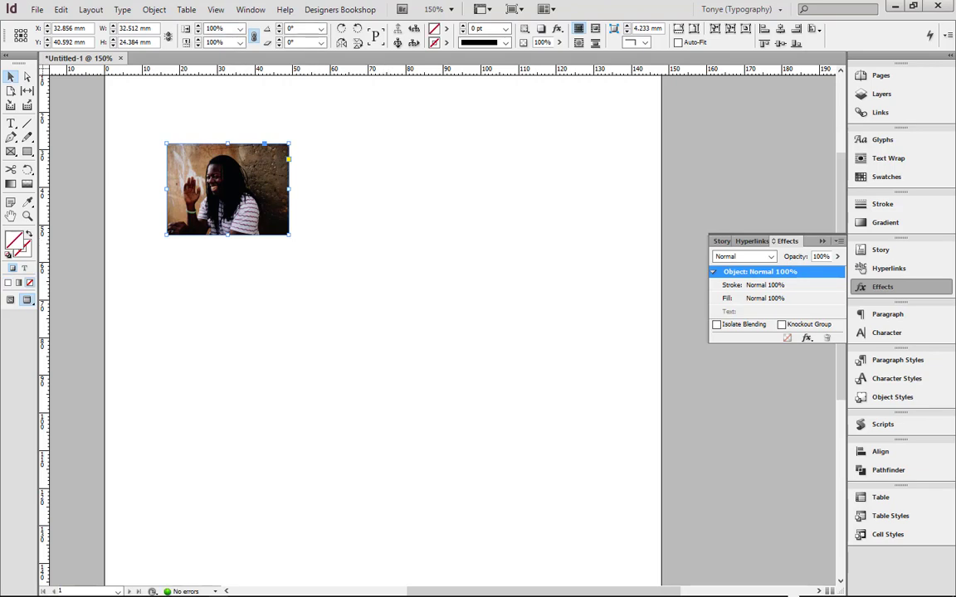
Place the photo eye-for-ebony-402233 directly right of the first photo at about 32.5 × 24.4 mm
mouse_move(102, 588)
left_click(130, 556)
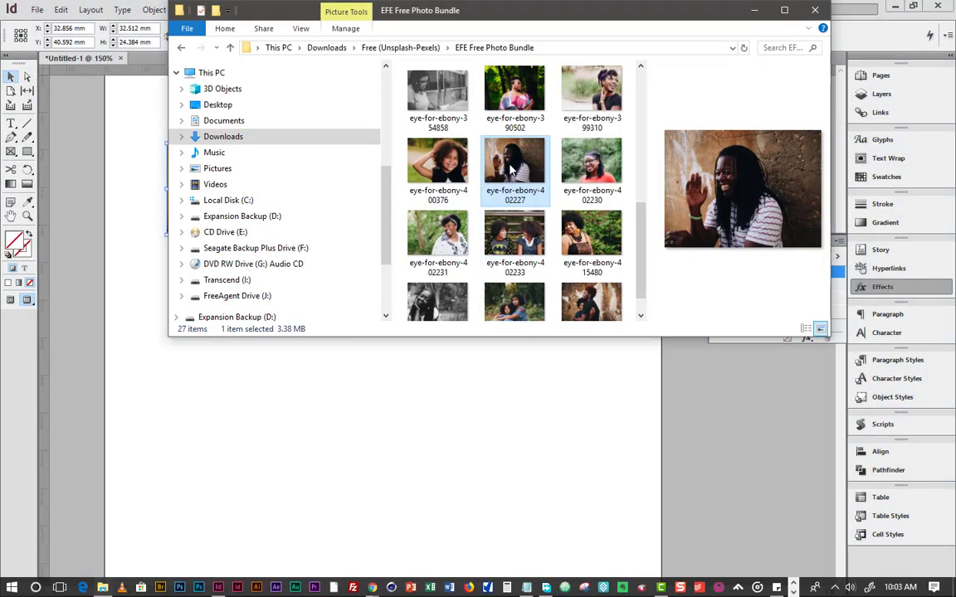
left_click(554, 166)
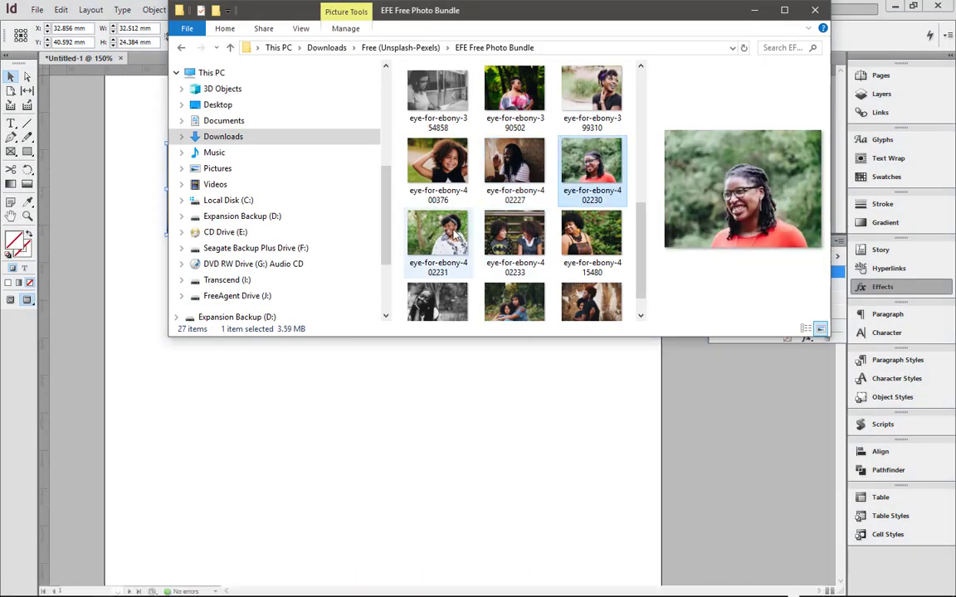
left_click_drag(509, 238, 414, 384)
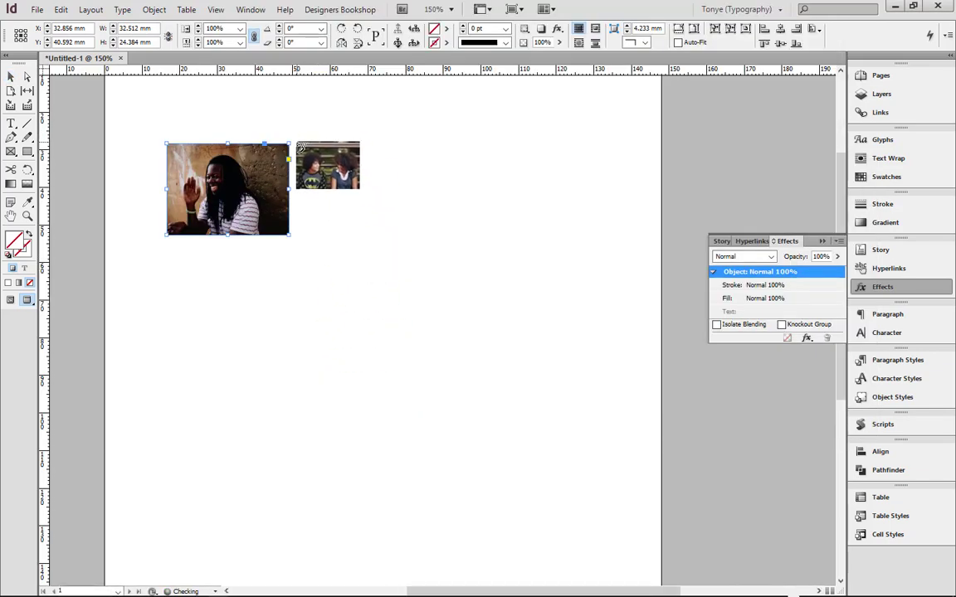
left_click_drag(295, 145, 419, 235)
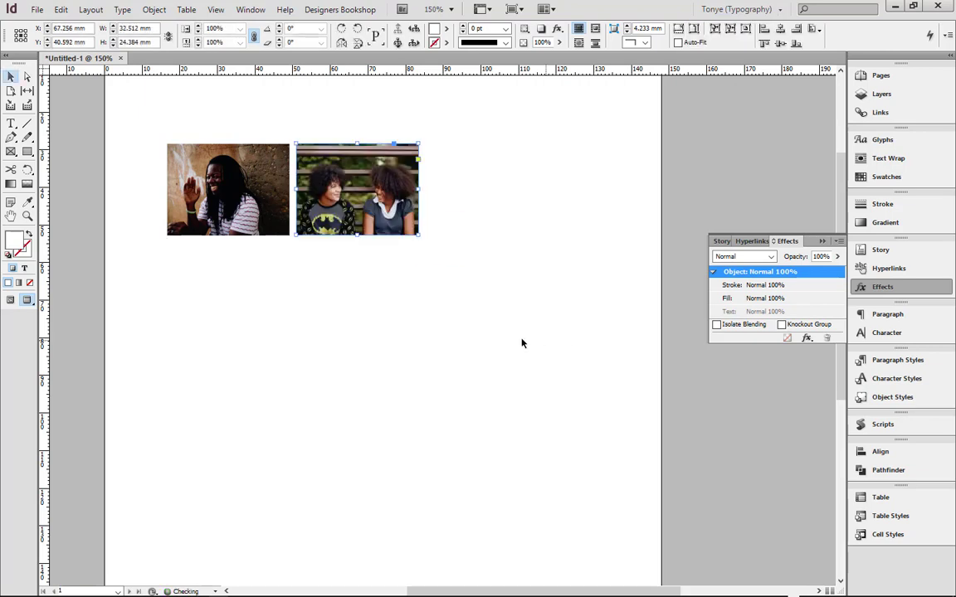
left_click(548, 334)
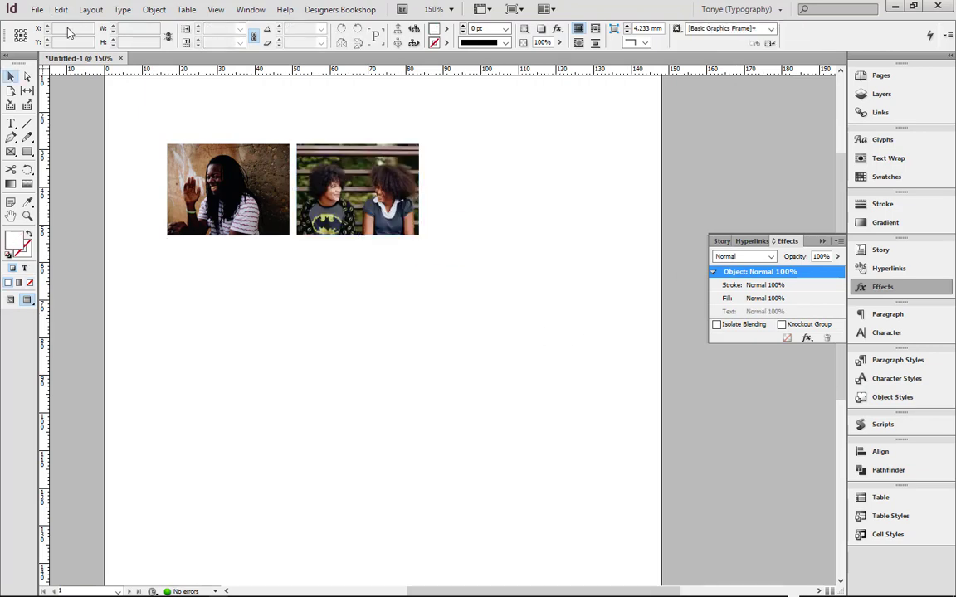
Place the Bent Shadow snippet on the empty page area below the two photos, at about X 51.8 mm, Y 83.1 mm
left_click(37, 9)
left_click(76, 165)
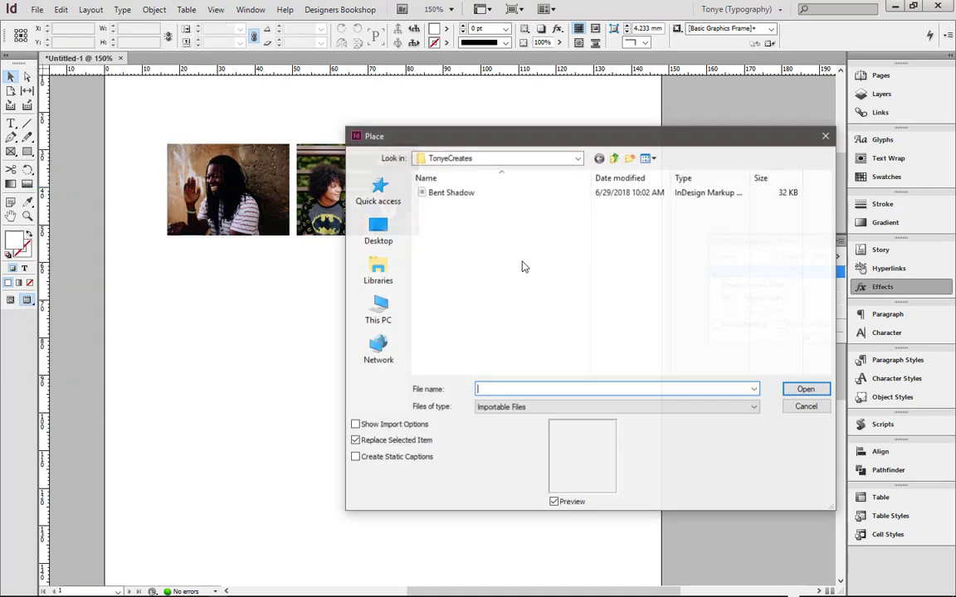
left_click(440, 192)
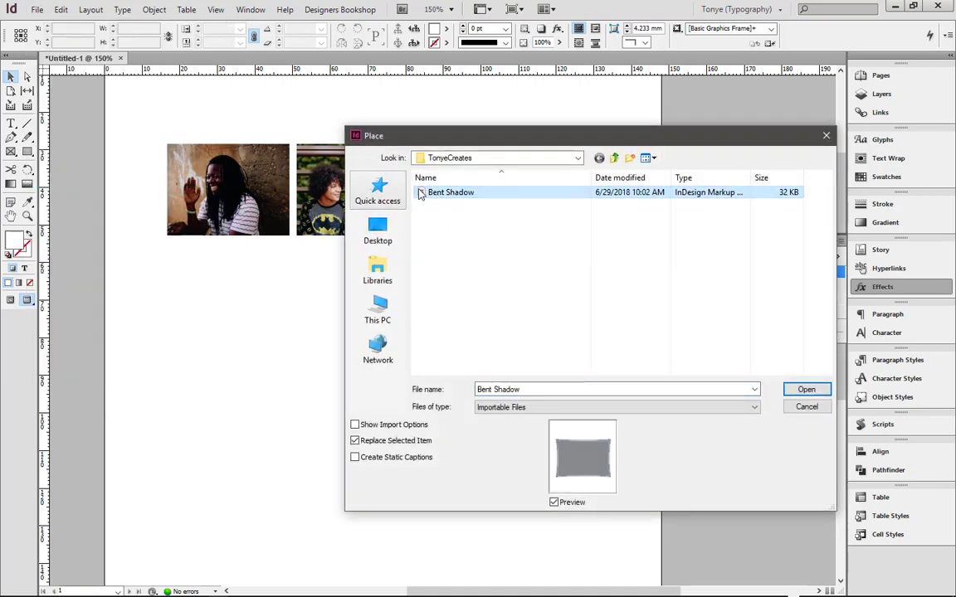
left_click(806, 389)
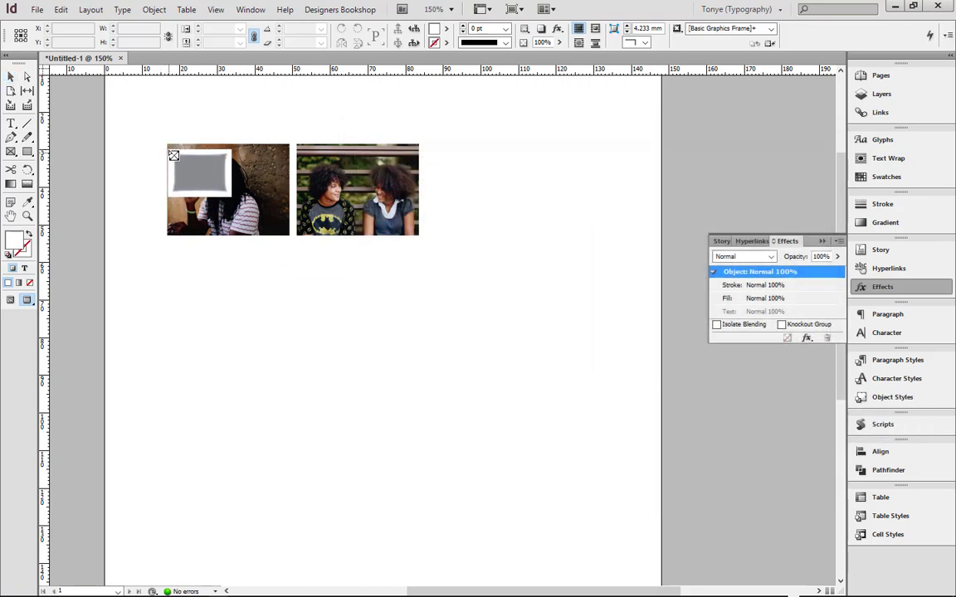
left_click_drag(167, 146, 293, 241)
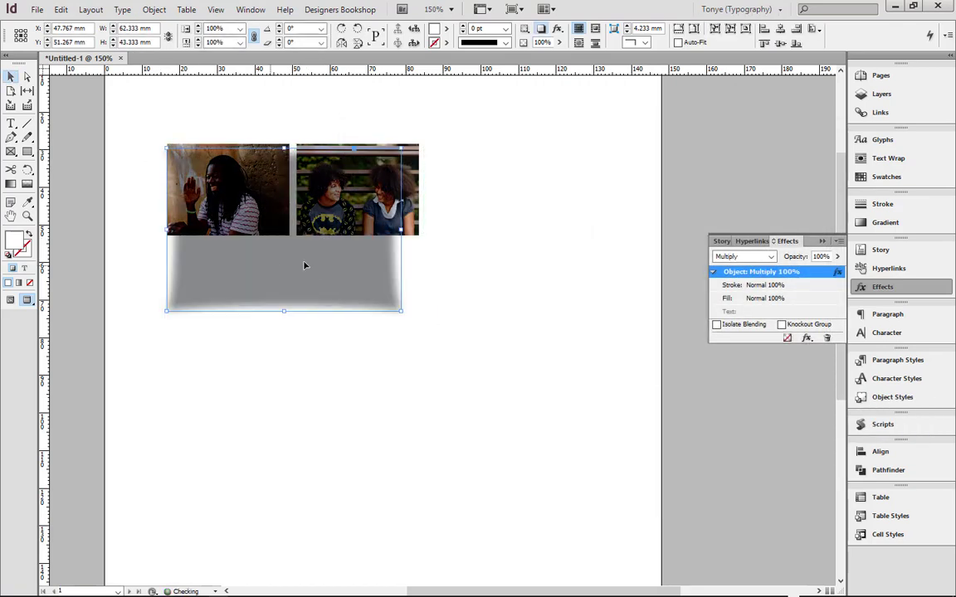
key("ctrl+z")
left_click(184, 271)
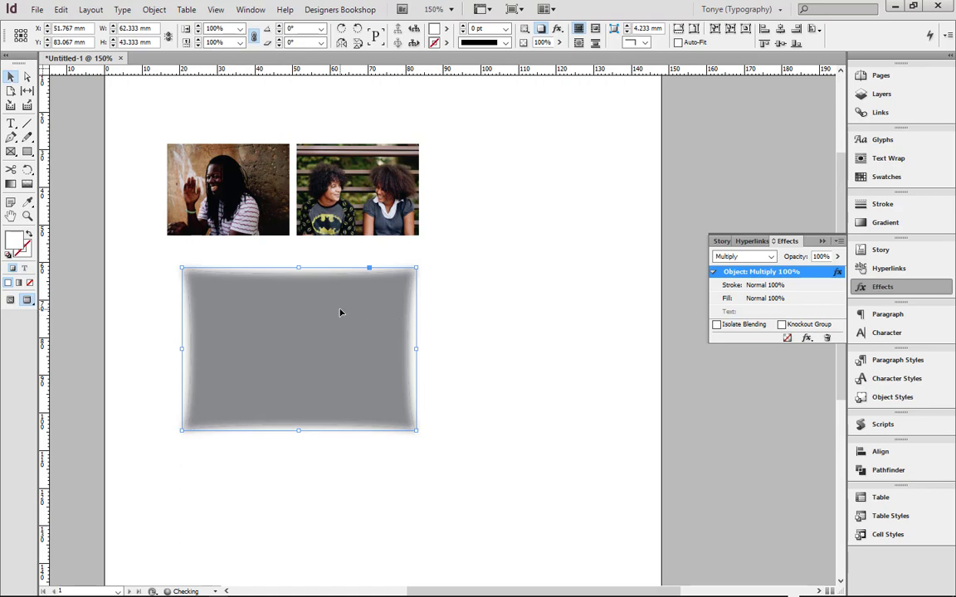
Move the second photo to about X 119 mm, and enlarge the first photo's frame to about 40.8 × 27.6 mm, filled proportionally
left_click_drag(369, 169, 563, 155)
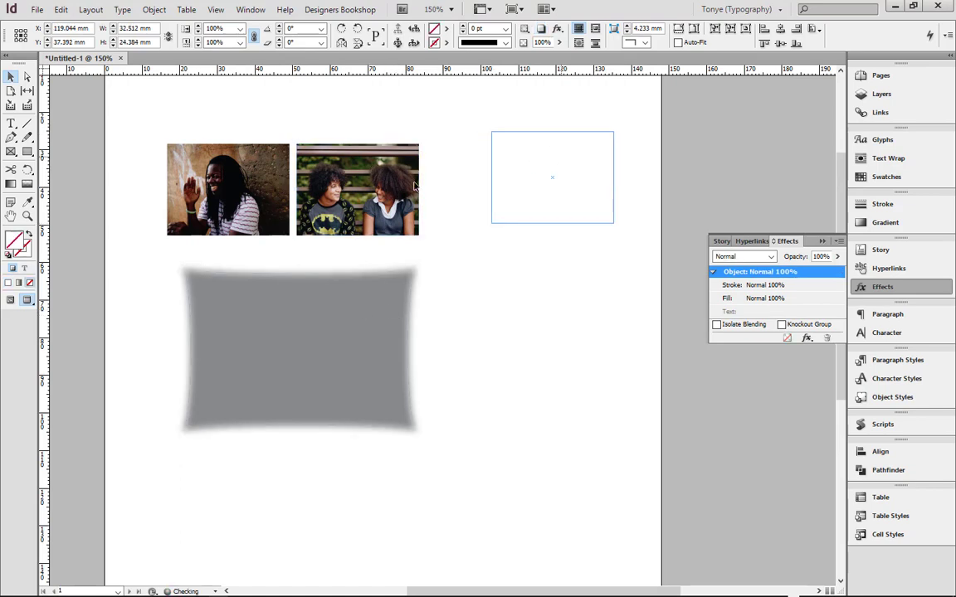
left_click(279, 218)
left_click_drag(288, 234, 320, 246)
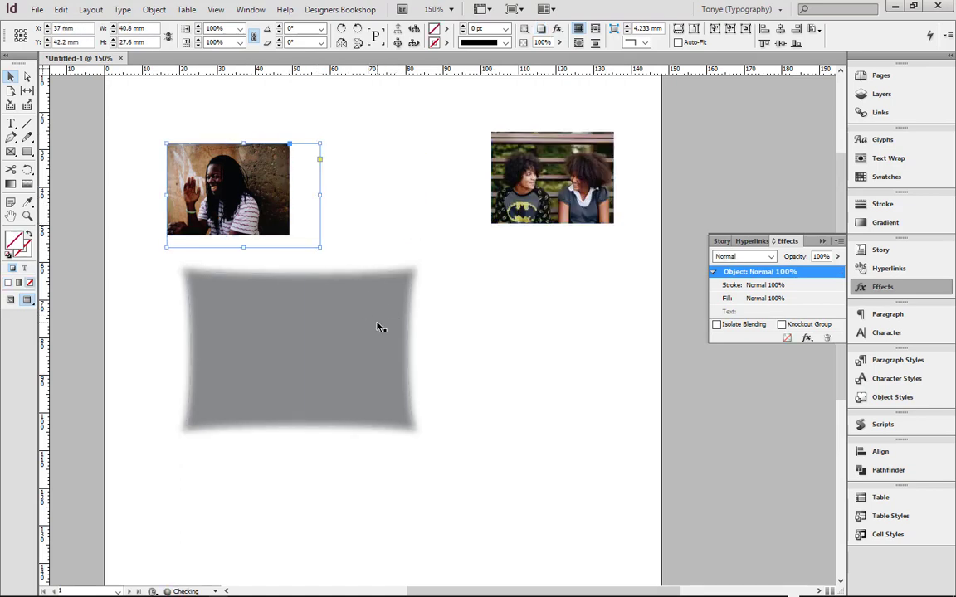
left_click(678, 28)
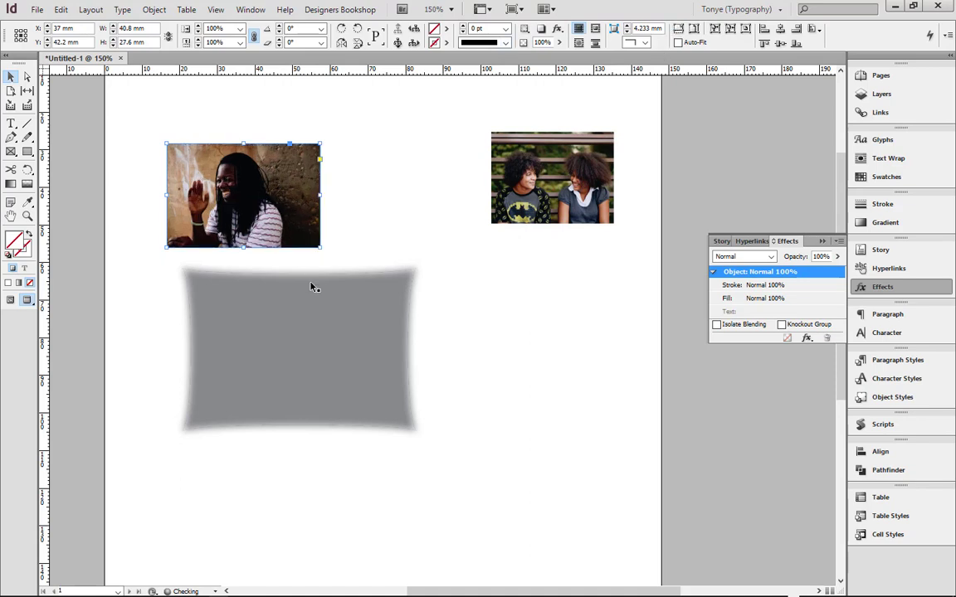
Resize the shadow to about 42.8 × 27.6 mm over the first photo and send it to the back
left_click(374, 332)
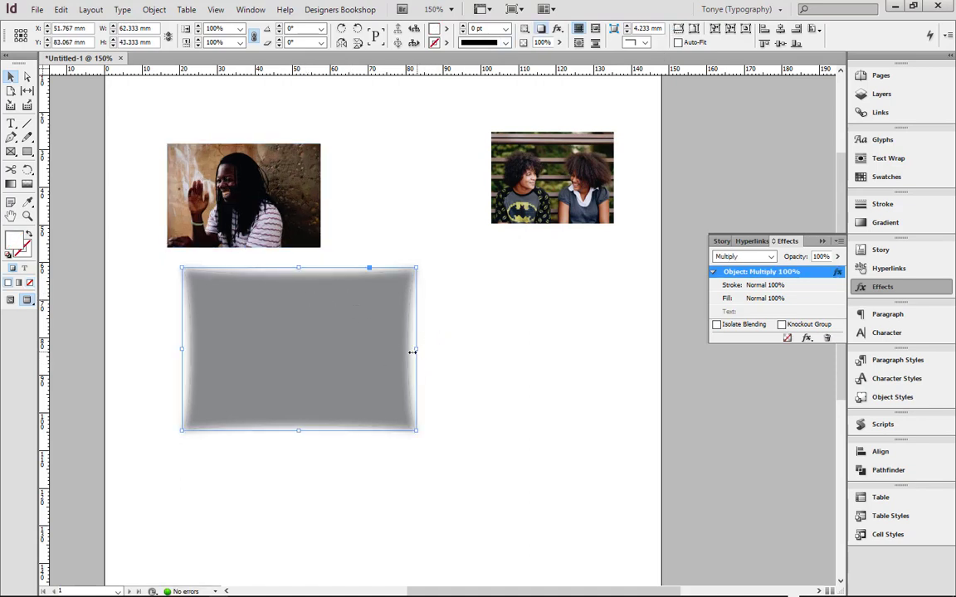
left_click_drag(413, 351, 350, 349)
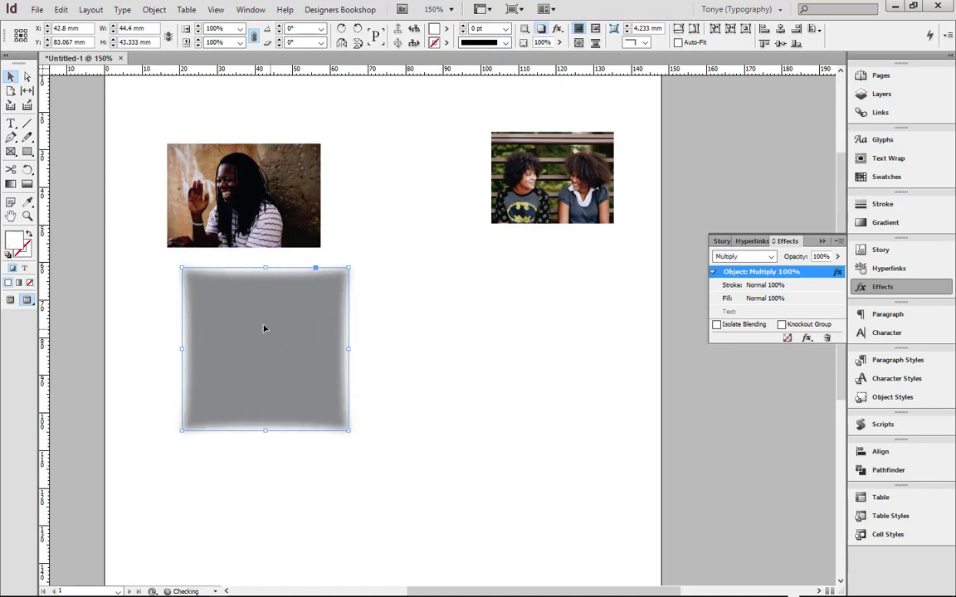
left_click_drag(264, 329, 249, 208)
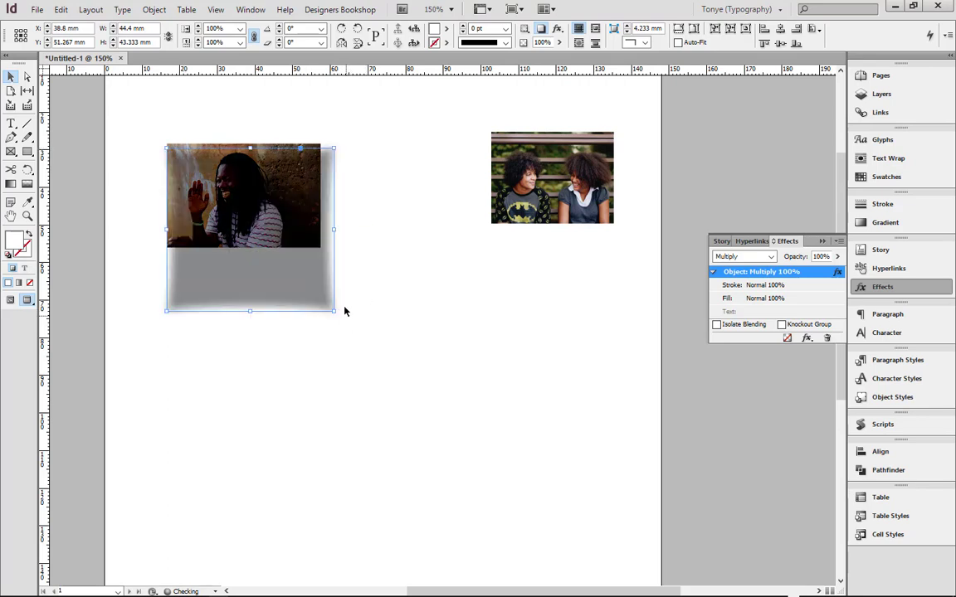
left_click_drag(333, 313, 329, 251)
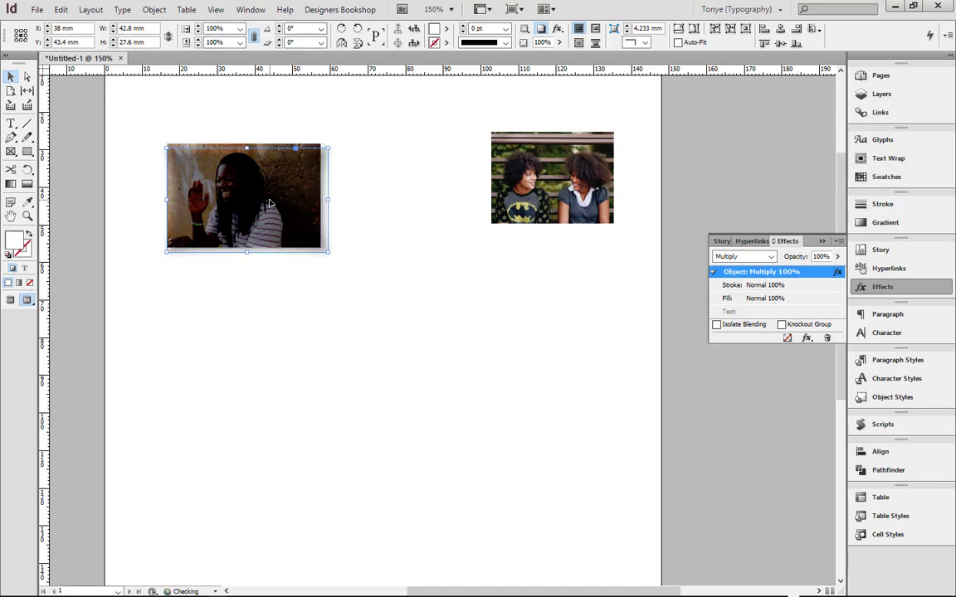
right_click(271, 200)
mouse_move(335, 336)
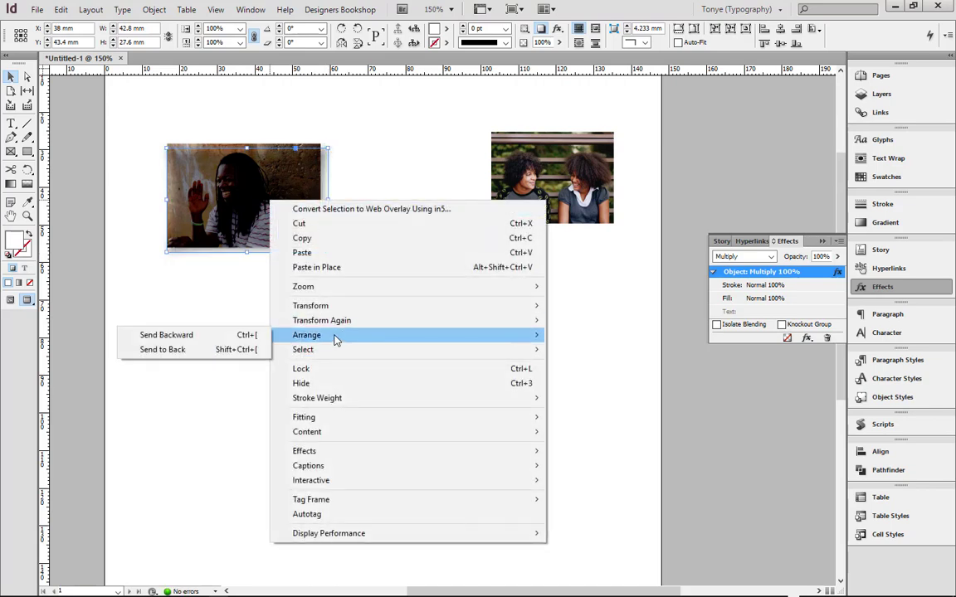
left_click(185, 351)
left_click(336, 338)
Give the first photo a 5 pt white stroke
left_click(300, 154)
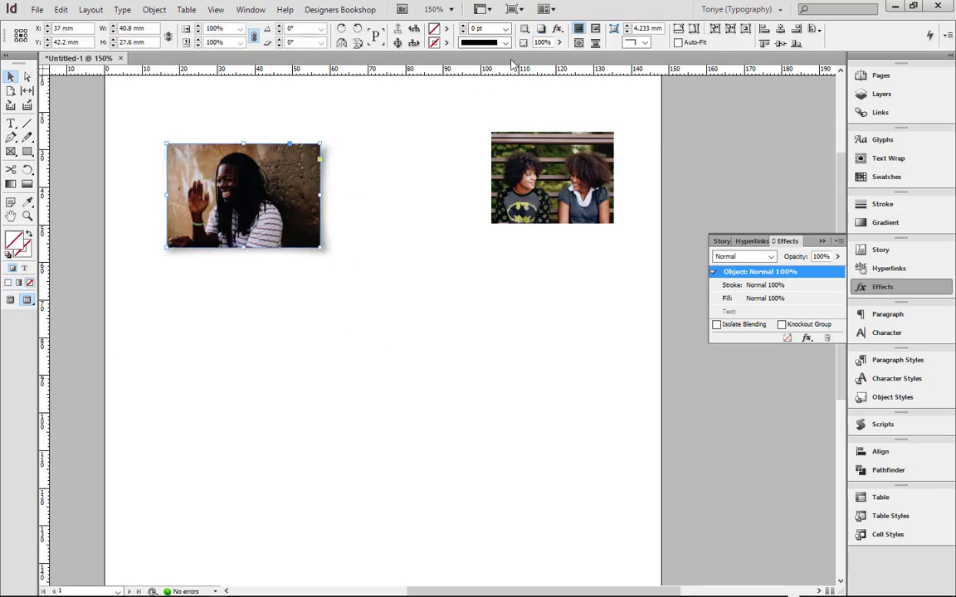
left_click(503, 31)
left_click(489, 97)
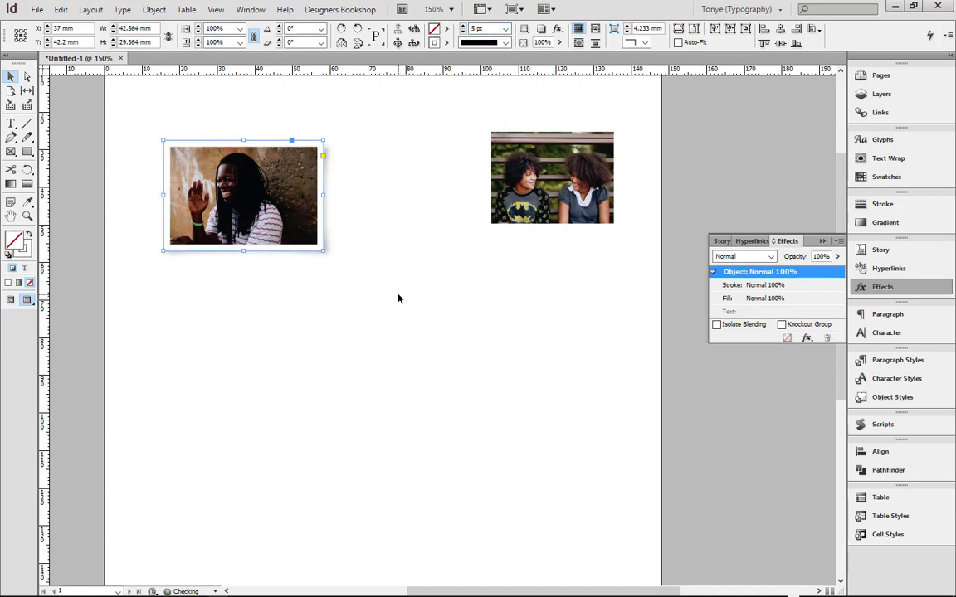
left_click(342, 261)
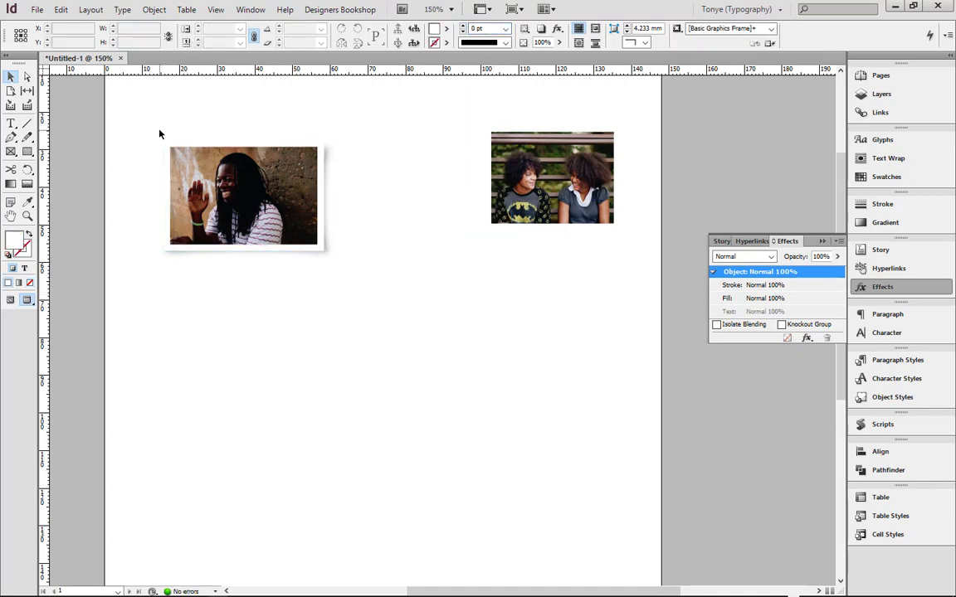
Offset the shadow behind the first photo down and to the right, to about X 38.6 mm, Y 44.4 mm
key("ctrl+space")
left_click_drag(158, 132, 364, 283)
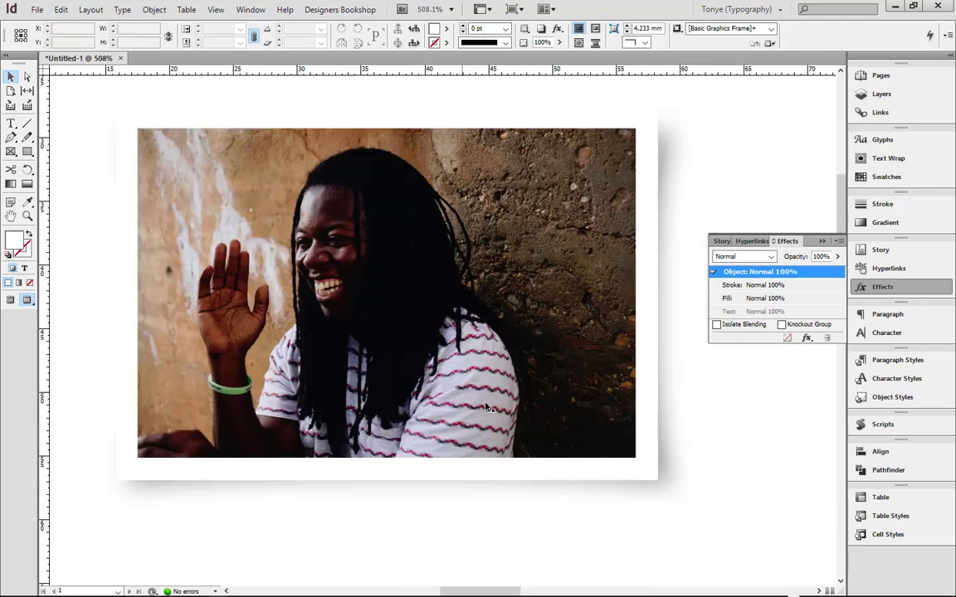
left_click(669, 152)
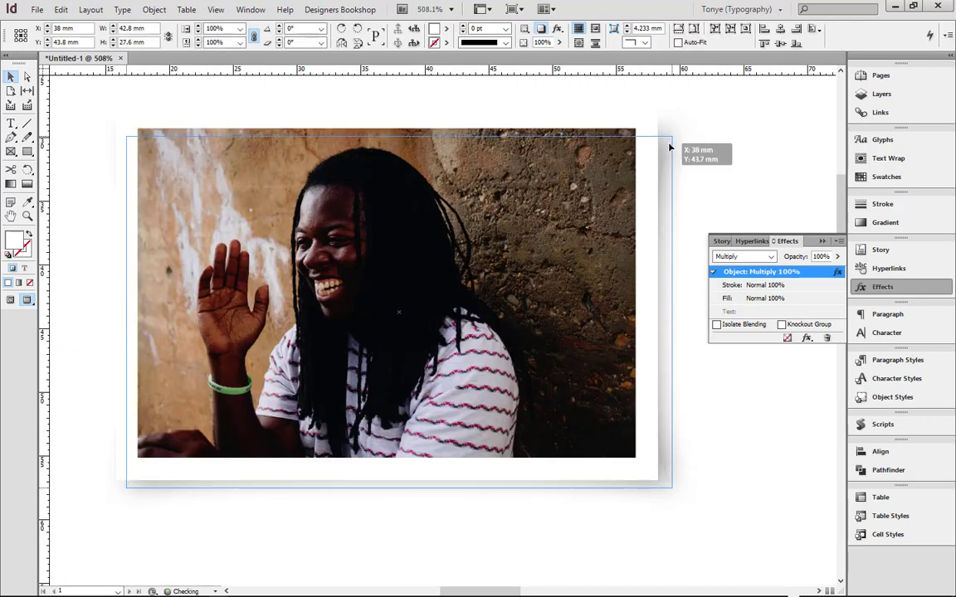
left_click_drag(182, 492, 191, 489)
left_click_drag(666, 481, 667, 490)
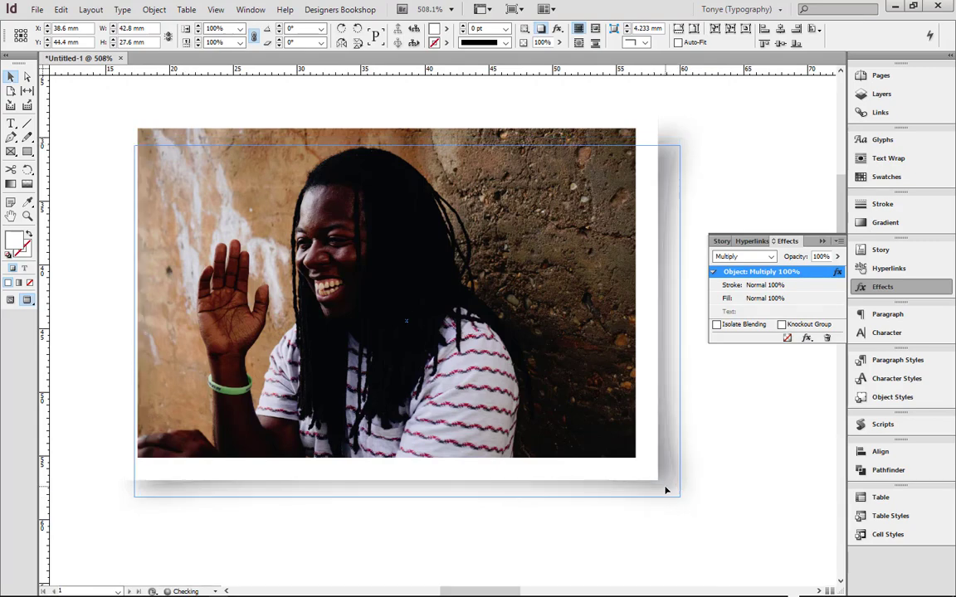
left_click(734, 478)
Duplicate the shadow onto the second photo, resize the copy to about 36.5 × 24.4 mm, and send it to the back
key("ctrl+minus")
key("ctrl+minus")
key("ctrl+minus")
key("ctrl+minus")
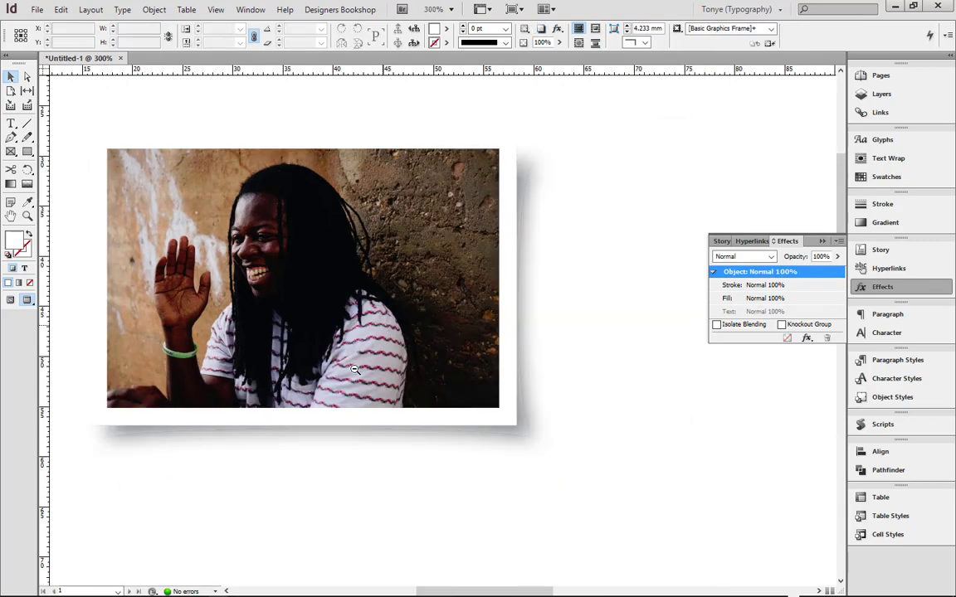
key("ctrl+minus")
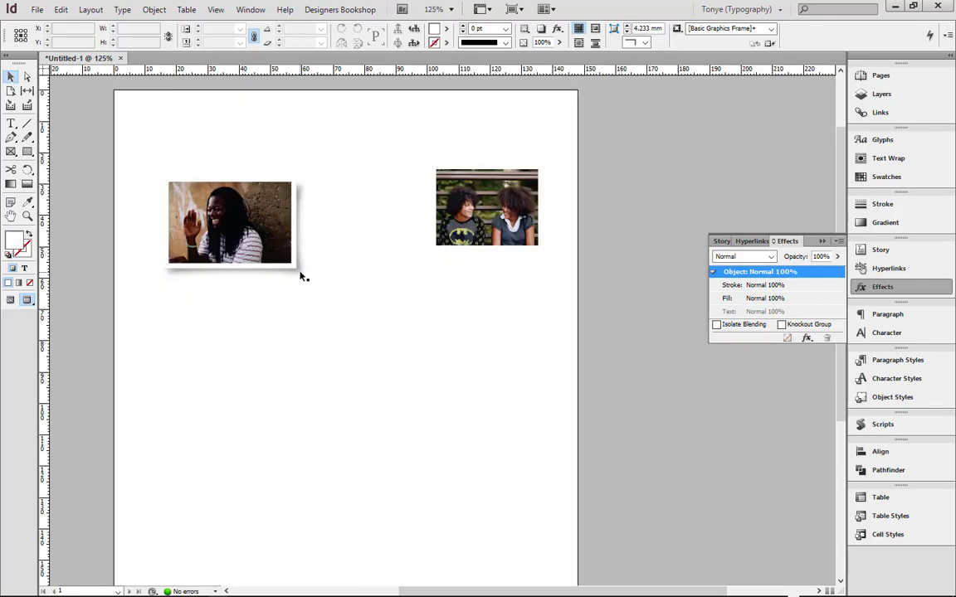
left_click_drag(303, 278, 546, 247)
right_click(530, 223)
mouse_move(565, 356)
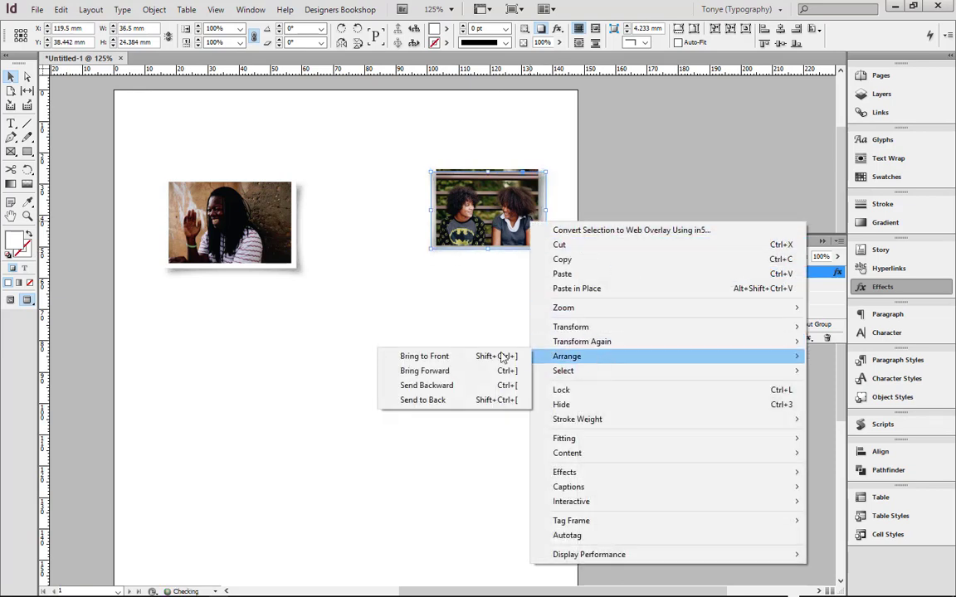
left_click(452, 402)
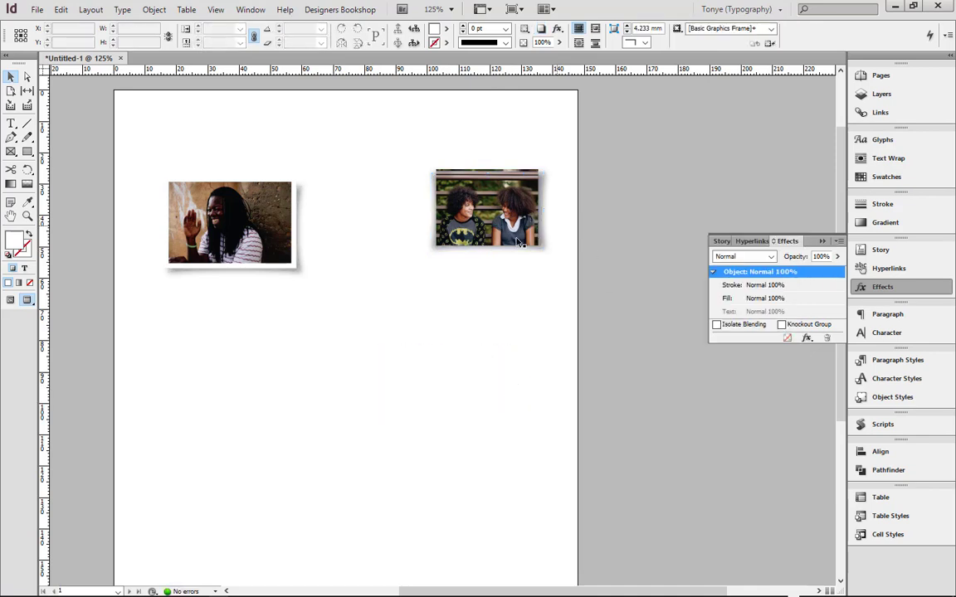
Select the second photo with its shadow and move them together to overlap the first photo's lower-right corner
left_click_drag(399, 155, 616, 308)
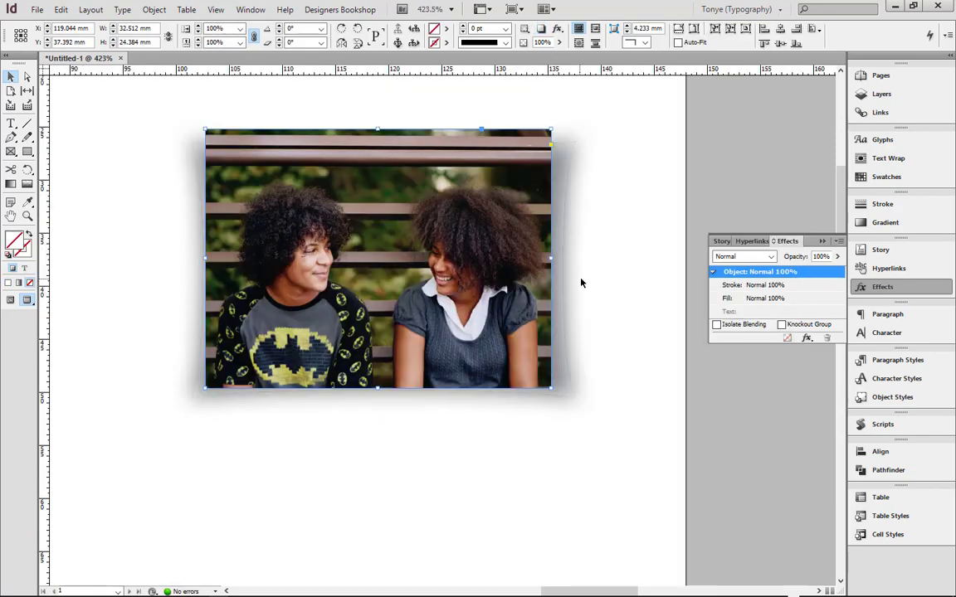
left_click_drag(584, 277, 414, 444)
left_click(339, 427, "ctrl+alt")
left_click(339, 426, "ctrl+alt")
left_click(419, 314, "ctrl+alt")
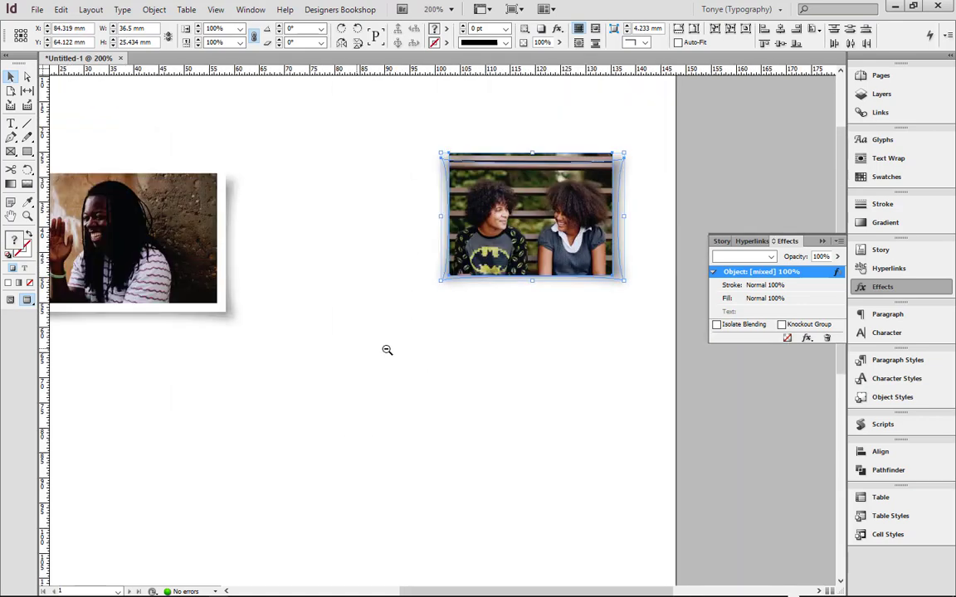
left_click(357, 349, "ctrl+alt")
left_click_drag(562, 255, 361, 334)
left_click(535, 364)
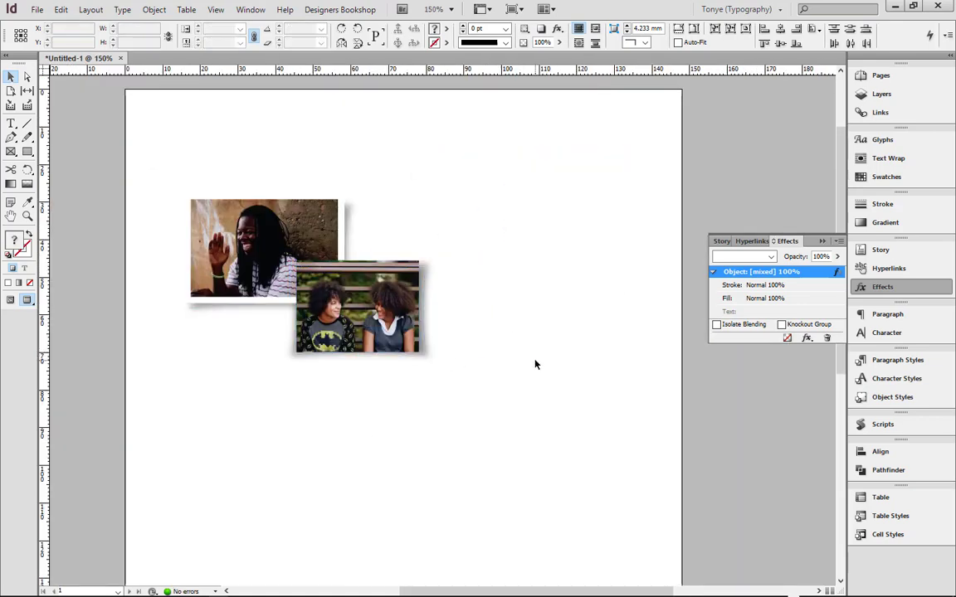